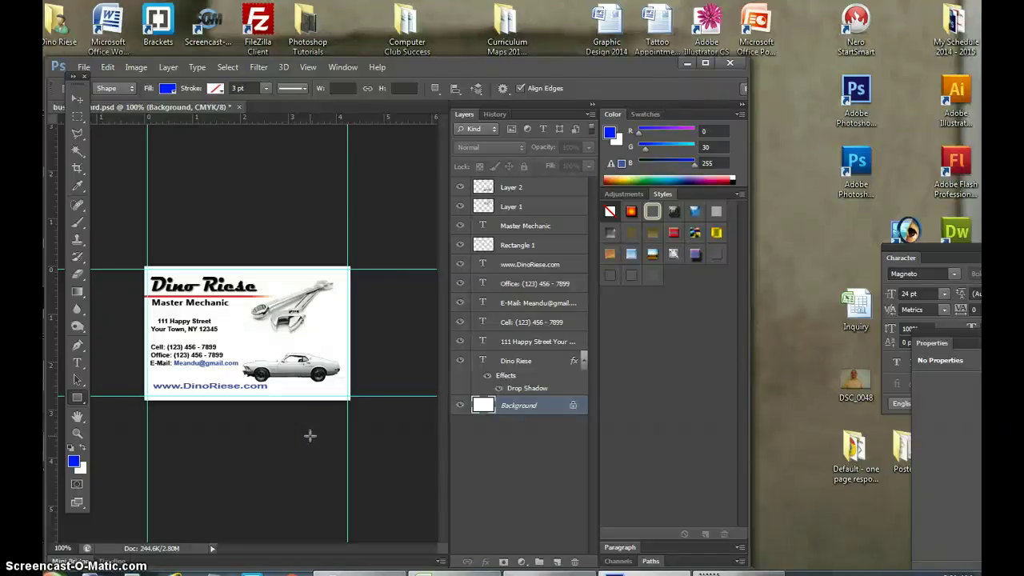
Step: Move the window higher and toggle the car and wrench images to find their layers
drag(436, 64, 490, 27)
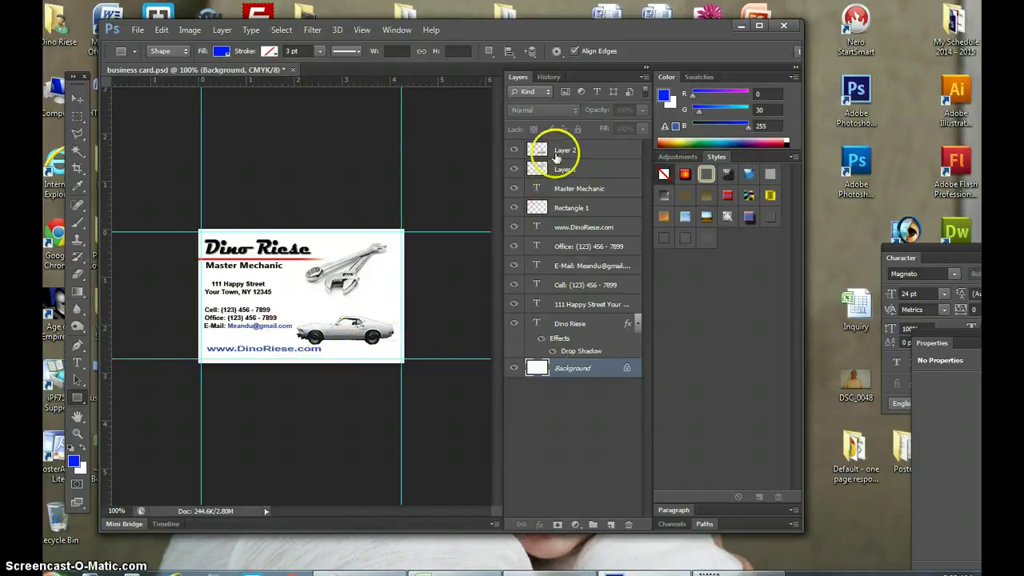
click(513, 150)
click(513, 149)
click(514, 169)
click(514, 169)
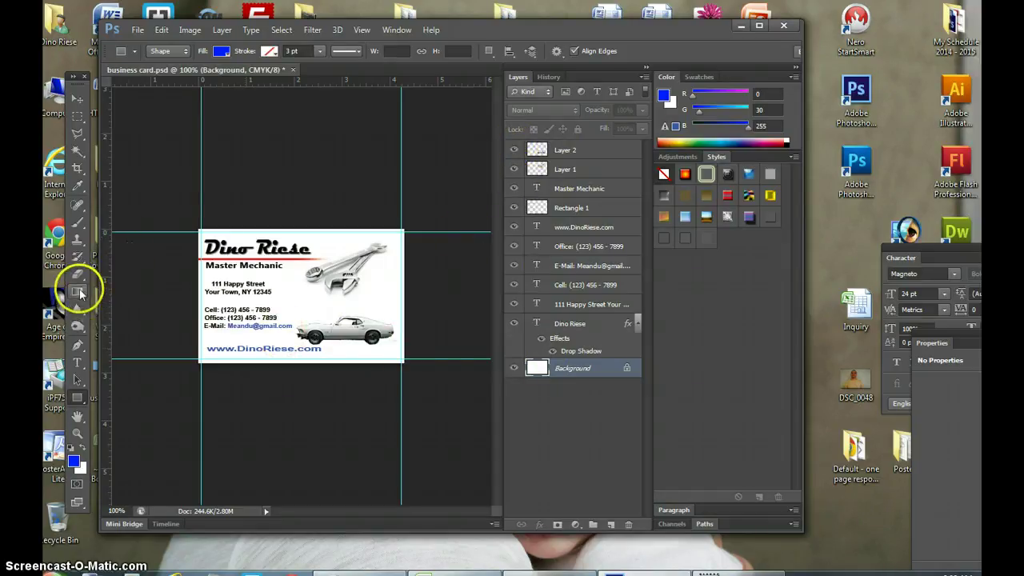
Step: Select the Gradient tool with the blue-to-transparent preset and a blue foreground colour
drag(78, 292, 140, 288)
drag(77, 291, 77, 292)
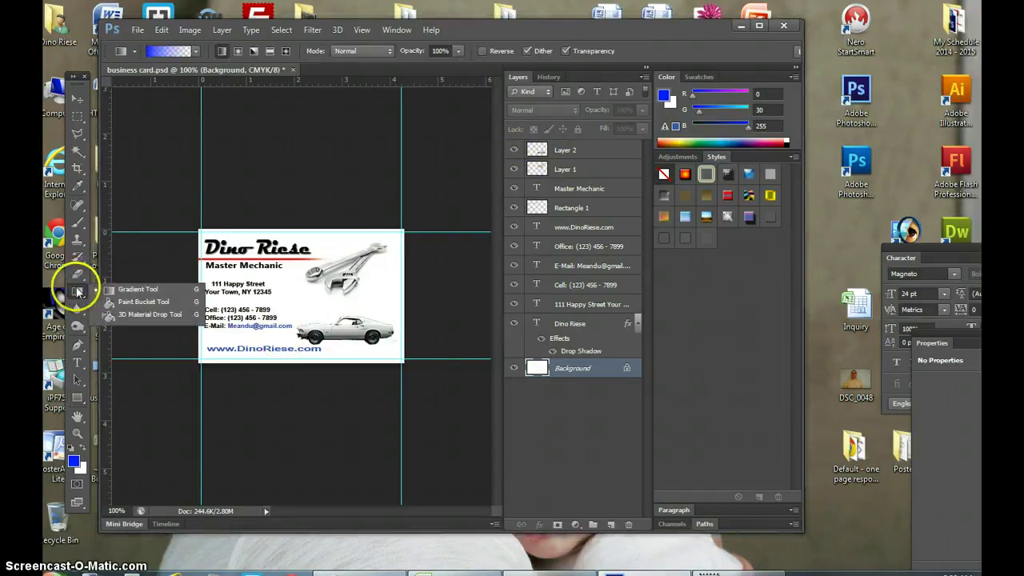
click(195, 51)
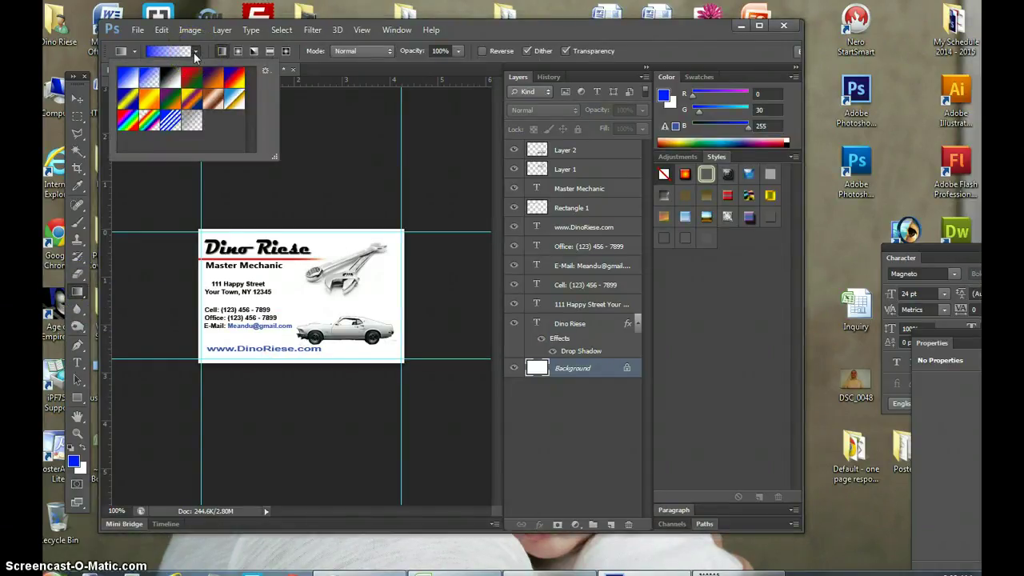
double_click(151, 83)
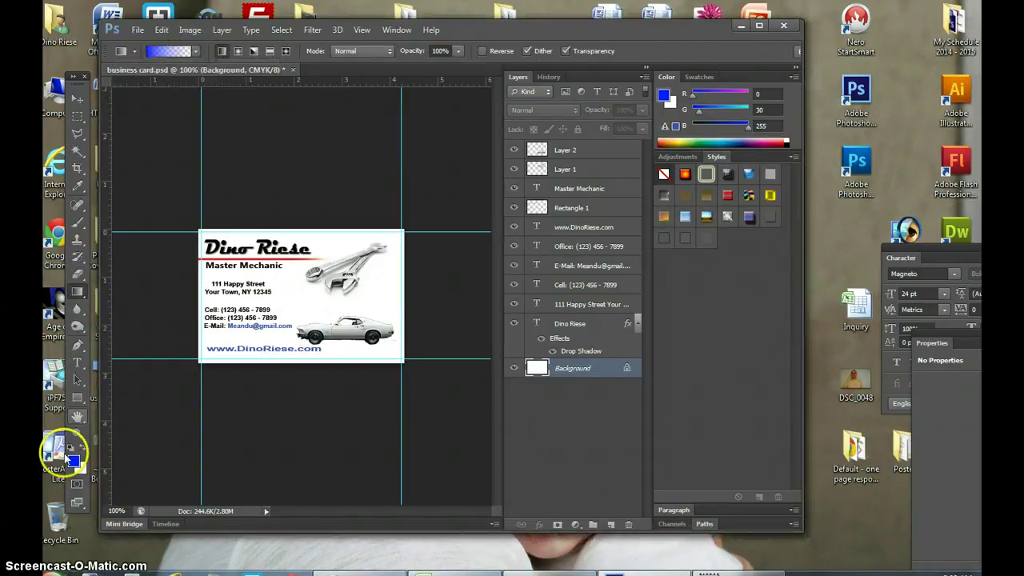
click(73, 462)
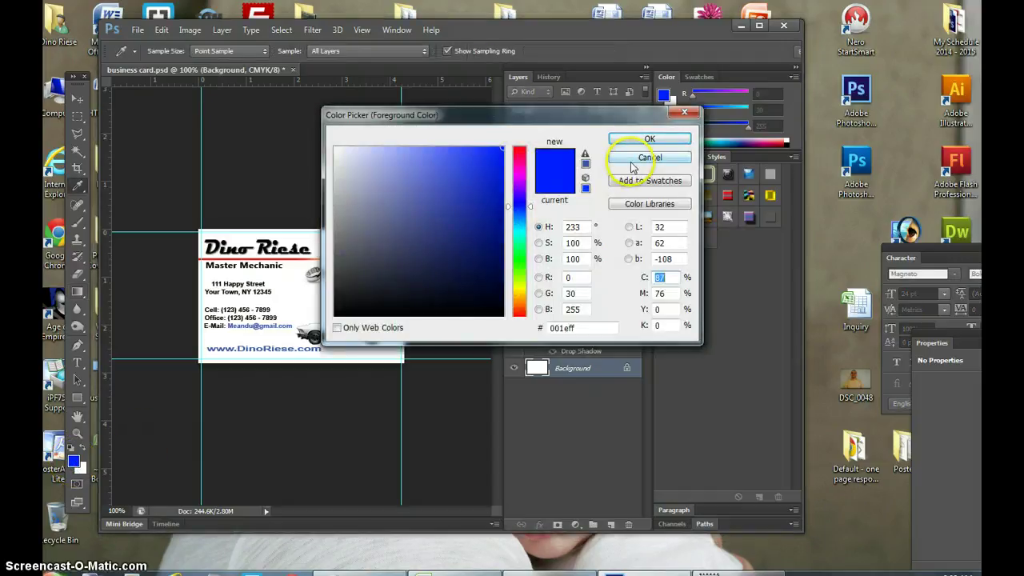
click(644, 139)
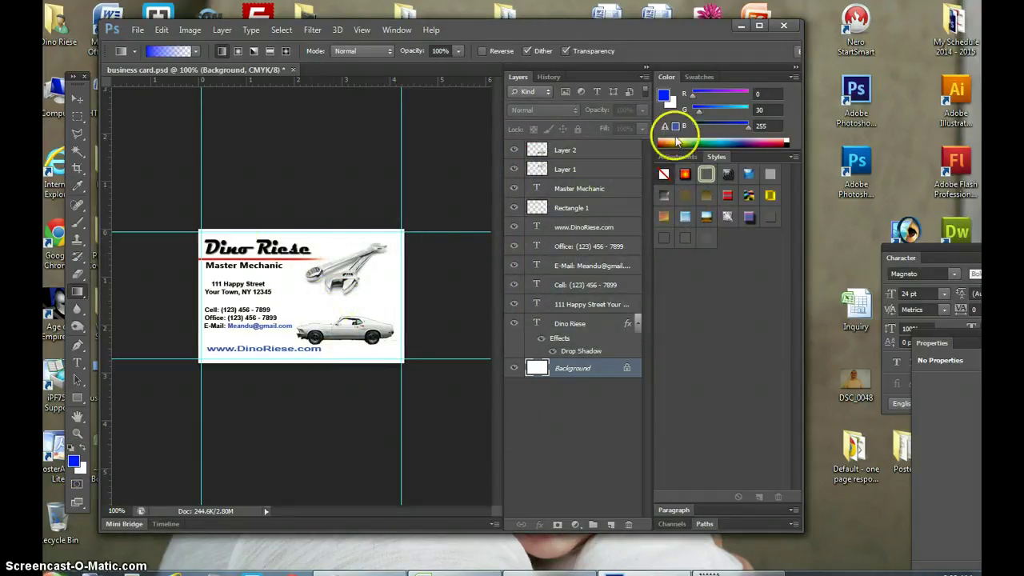
Step: Try a blue gradient across the card on Layer 2, then undo it
click(599, 150)
drag(371, 398, 203, 151)
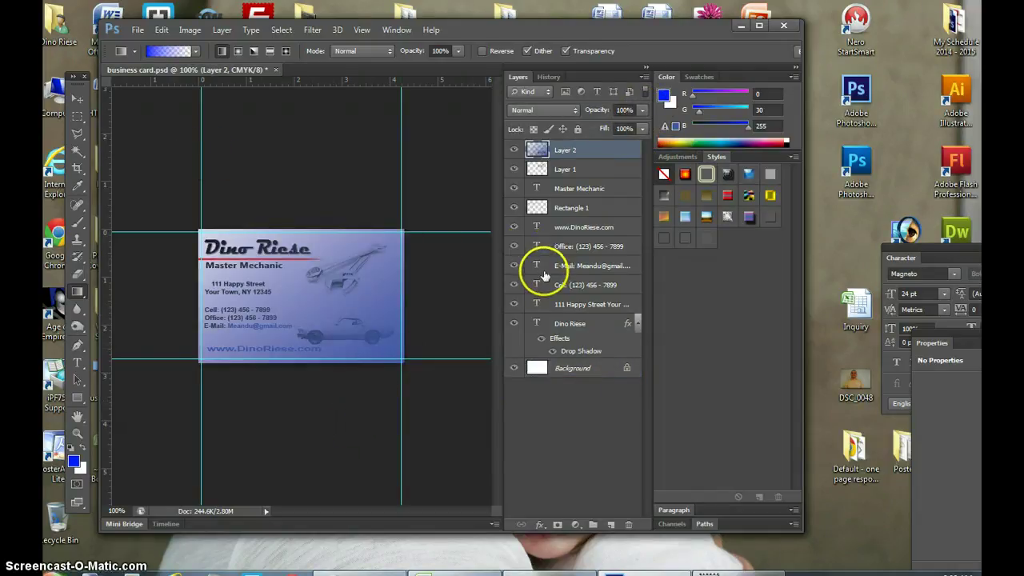
key(ctrl+z)
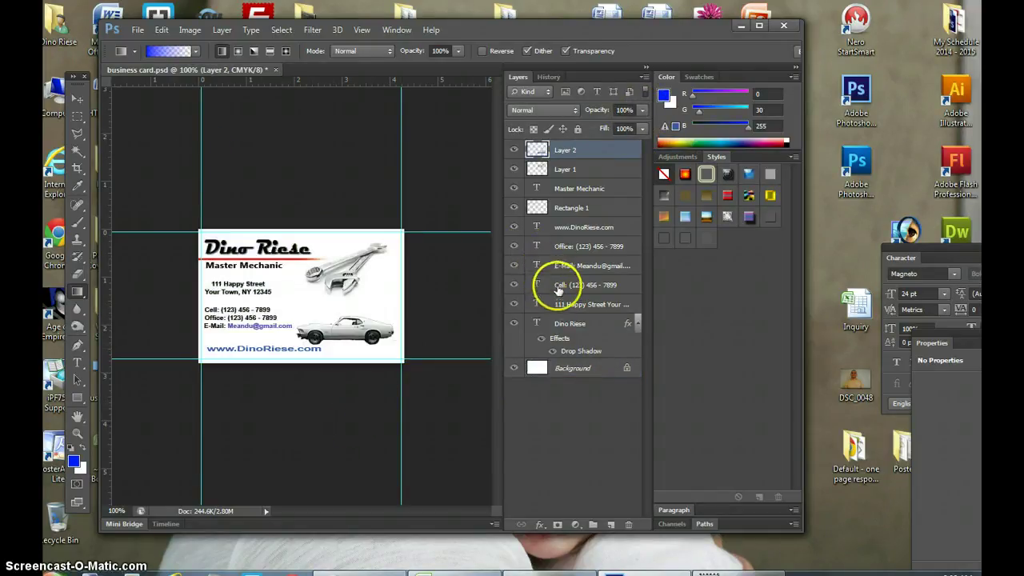
Step: Add a new empty layer and place it directly above Background
click(590, 352)
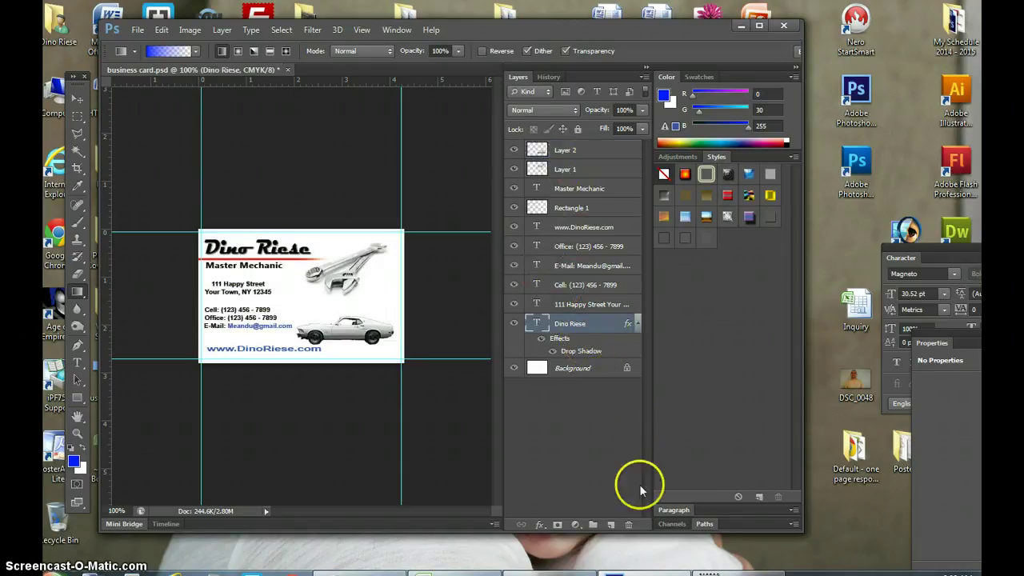
click(612, 527)
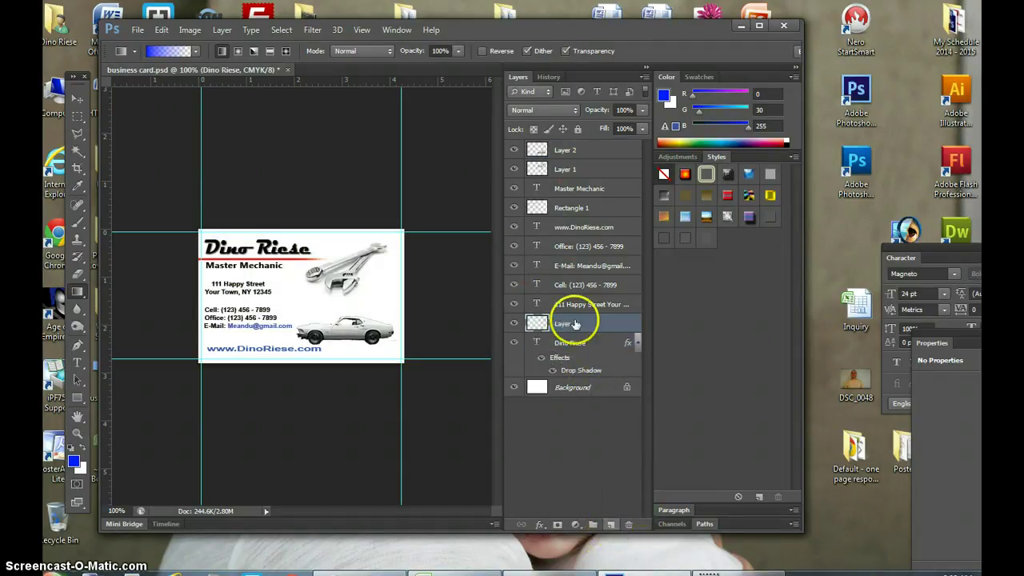
drag(559, 324, 569, 370)
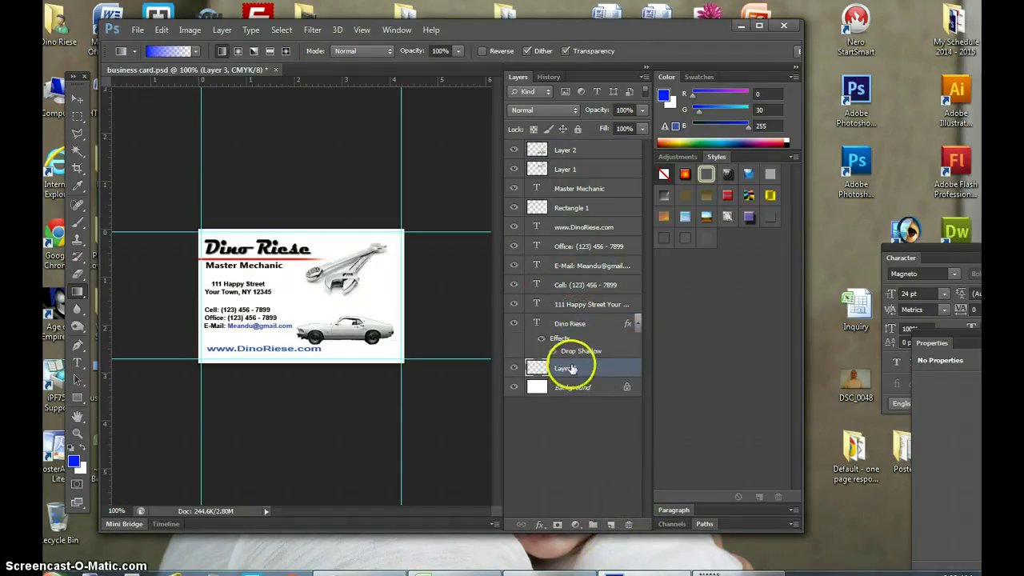
Step: Name the new layer 'gradient' and fill it diagonally with the blue gradient
double_click(574, 367)
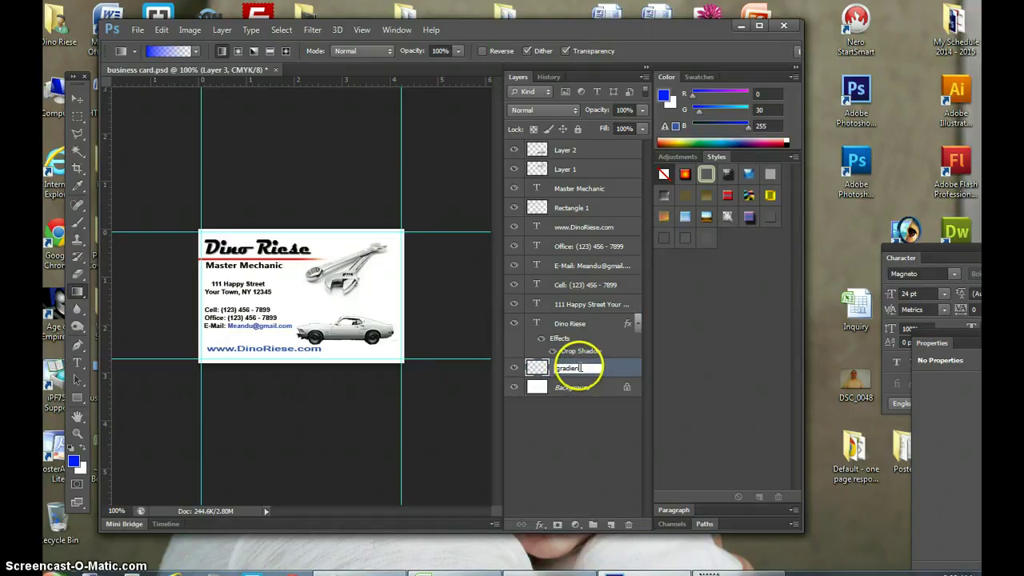
text(gradient)
key(Return)
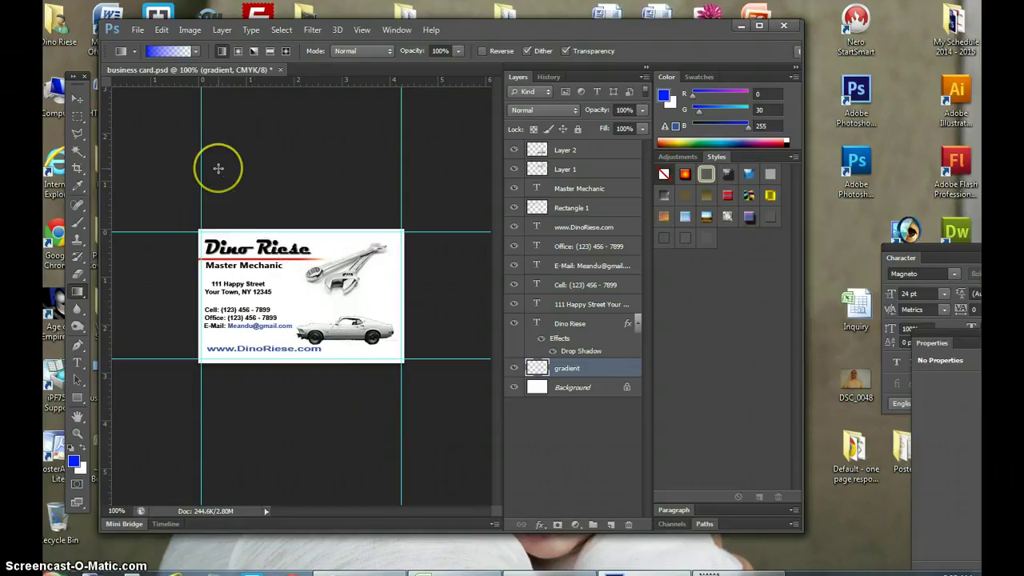
drag(383, 408, 383, 408)
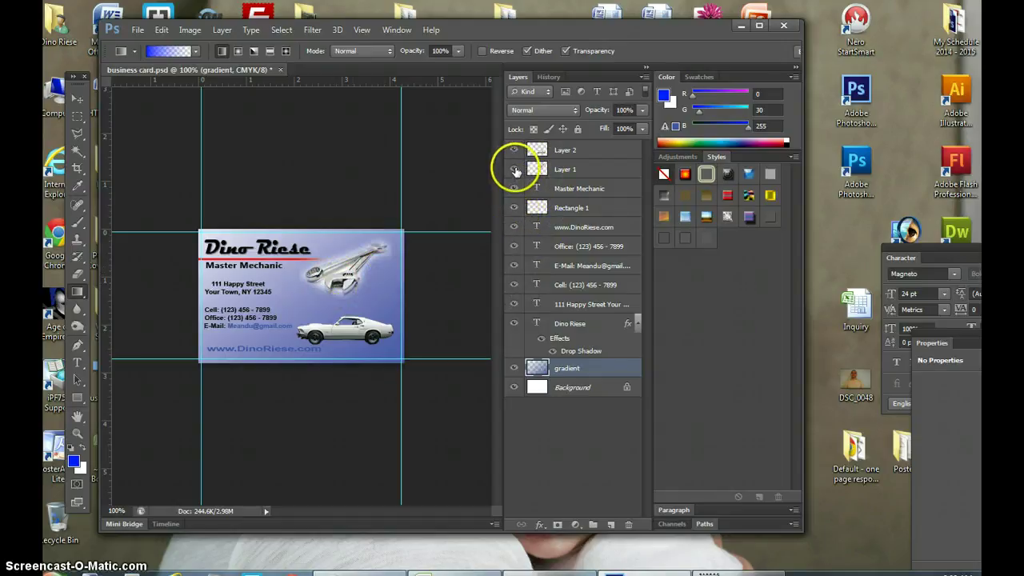
Step: Identify the wrench image's layer and rename it 'tools'
click(514, 170)
click(514, 170)
click(514, 171)
click(514, 170)
double_click(566, 169)
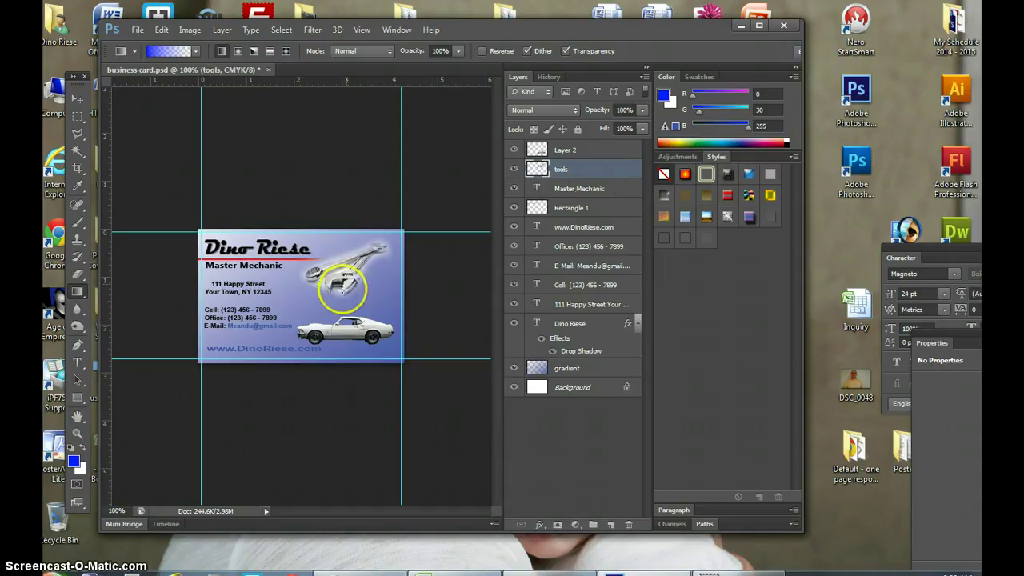
Step: Shift the gradient layer's fill right and down on the card
click(580, 369)
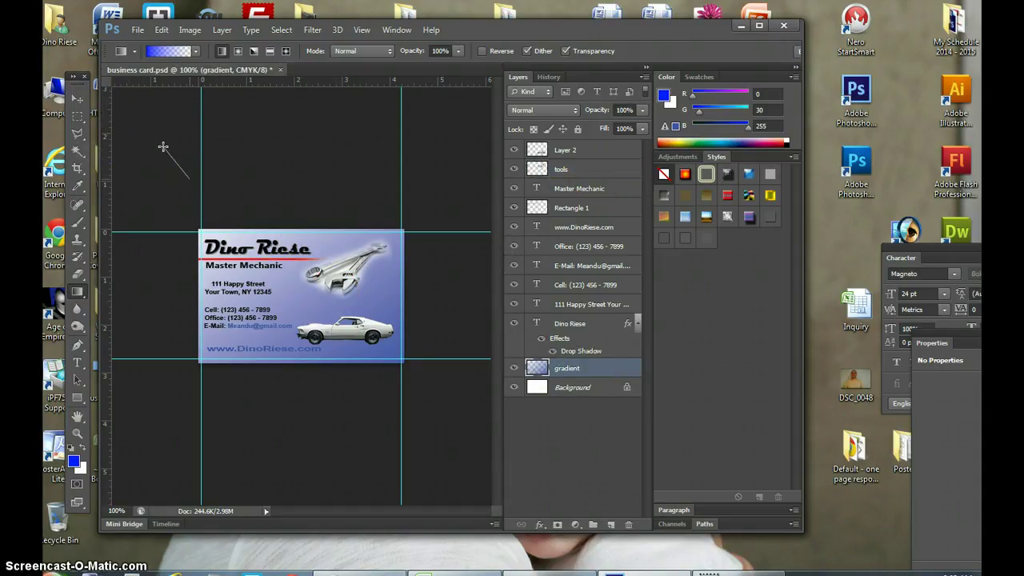
click(77, 99)
drag(238, 195, 264, 241)
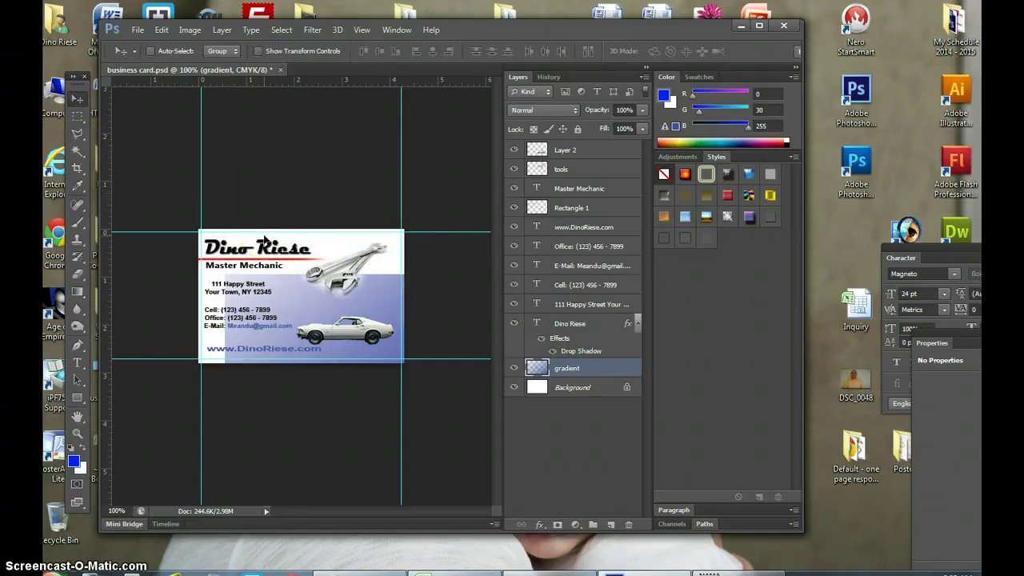
Step: Erase over the gradient with a 180 px eraser, then reposition the gradient layer
click(76, 292)
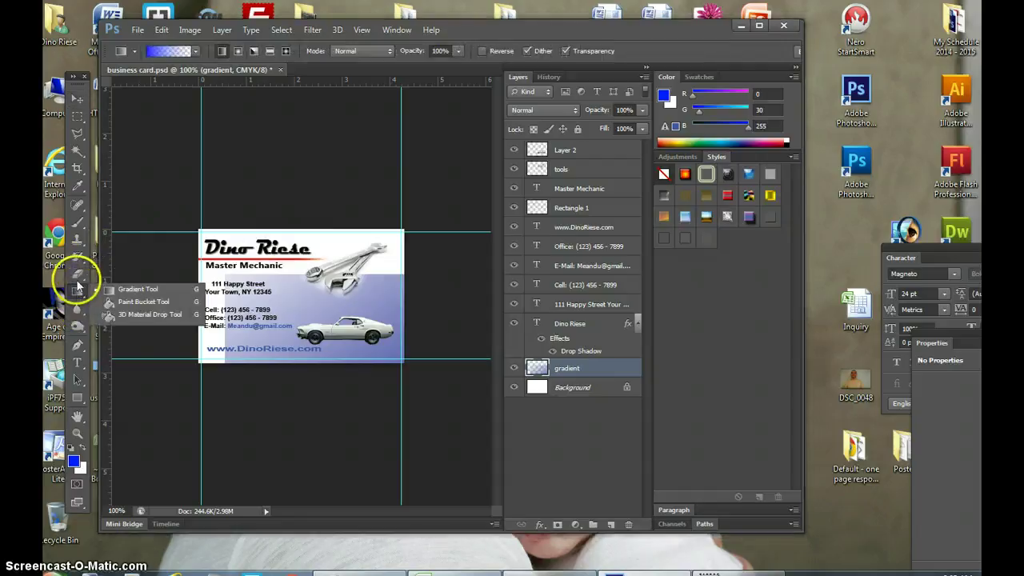
click(77, 275)
click(128, 272)
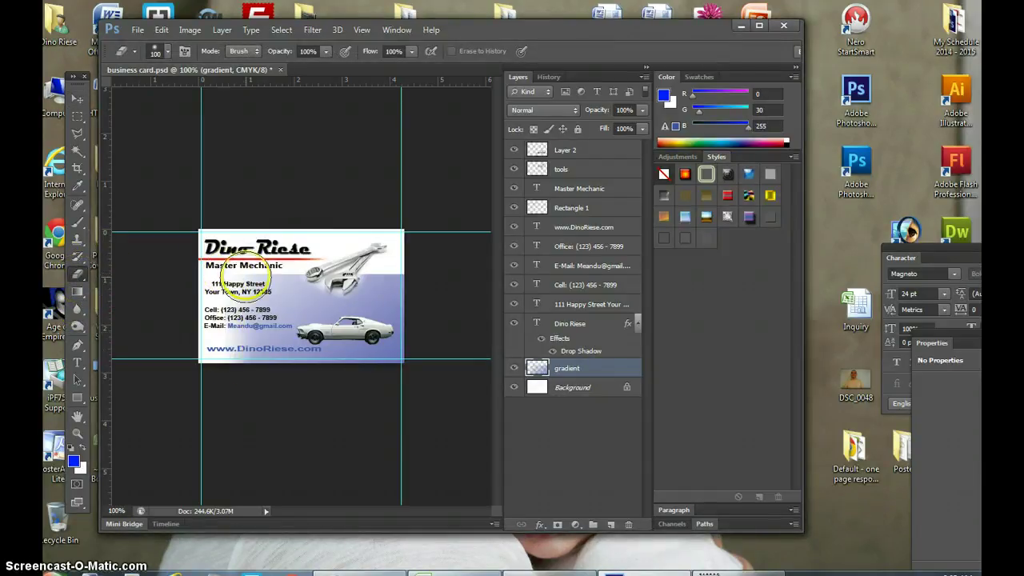
click(164, 51)
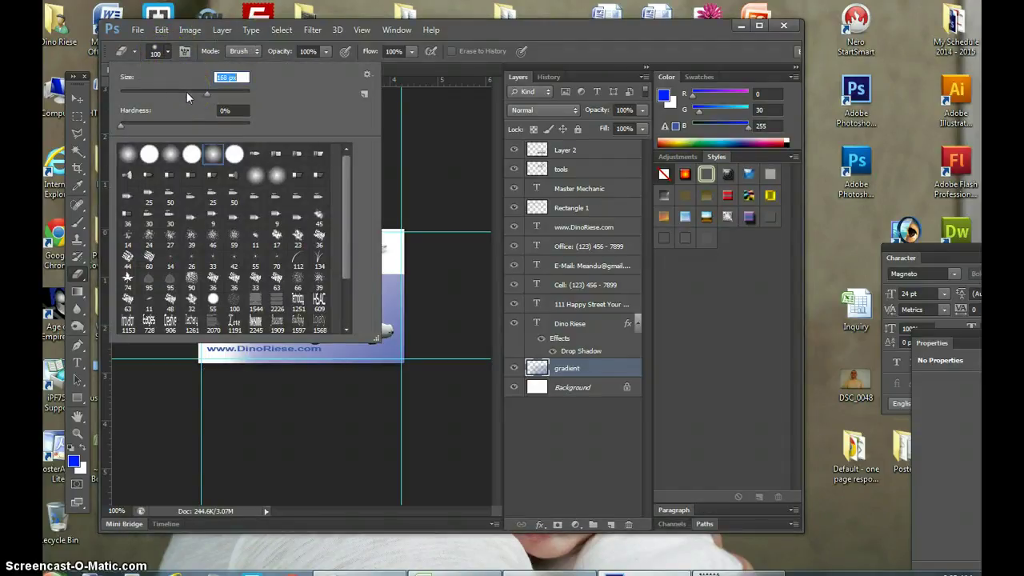
click(347, 183)
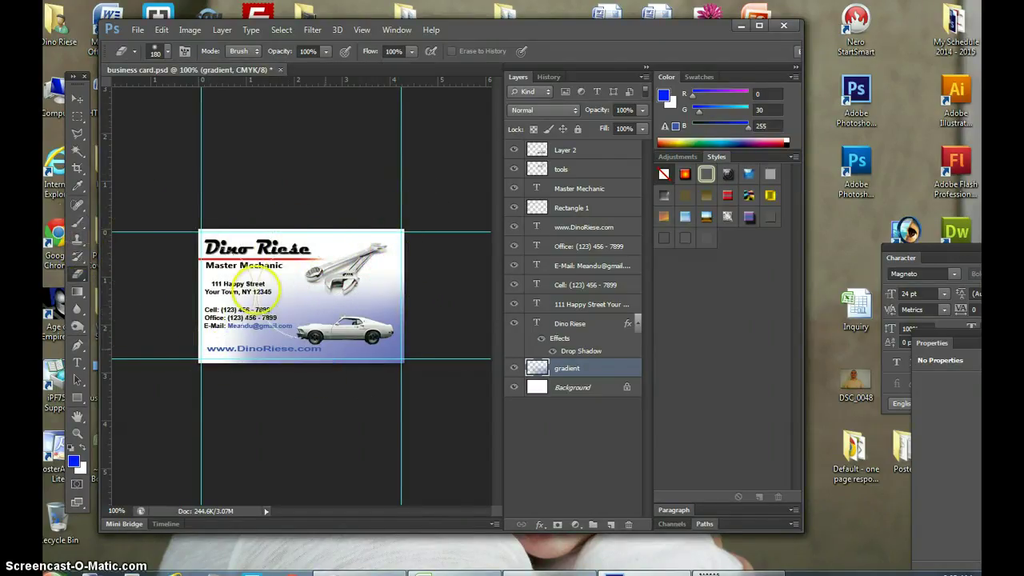
click(77, 97)
drag(363, 294, 283, 323)
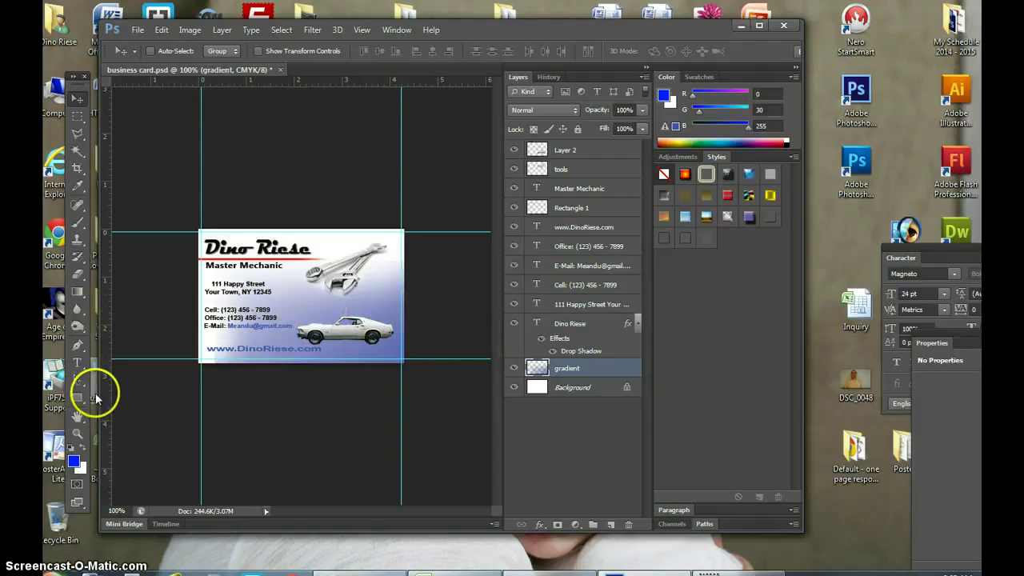
click(77, 397)
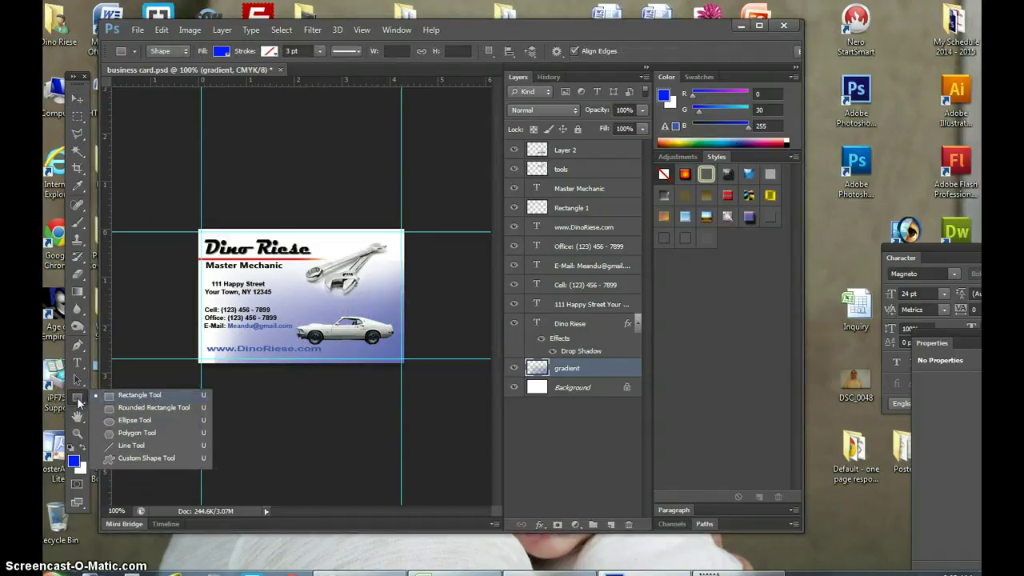
click(78, 402)
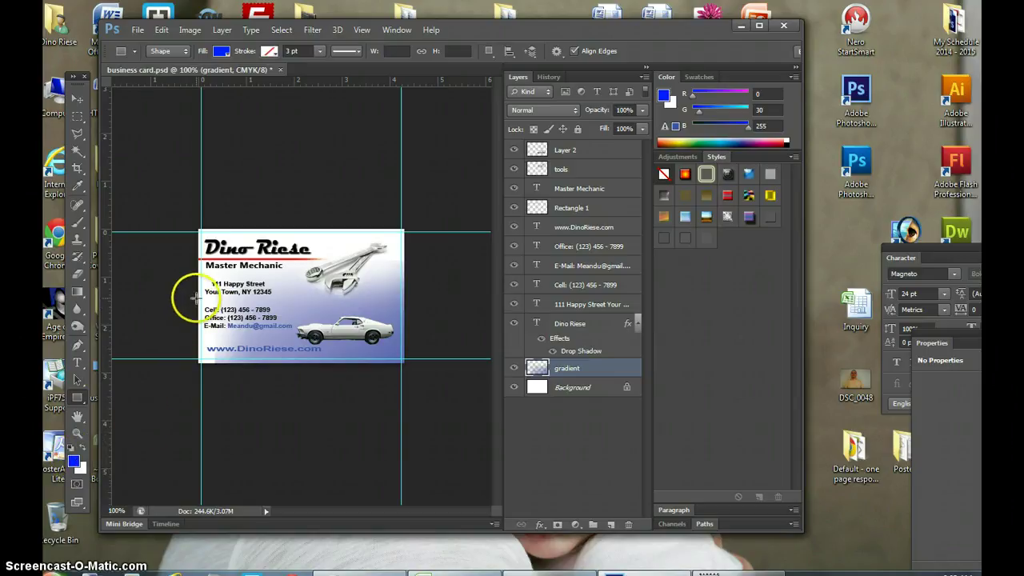
drag(193, 297, 396, 299)
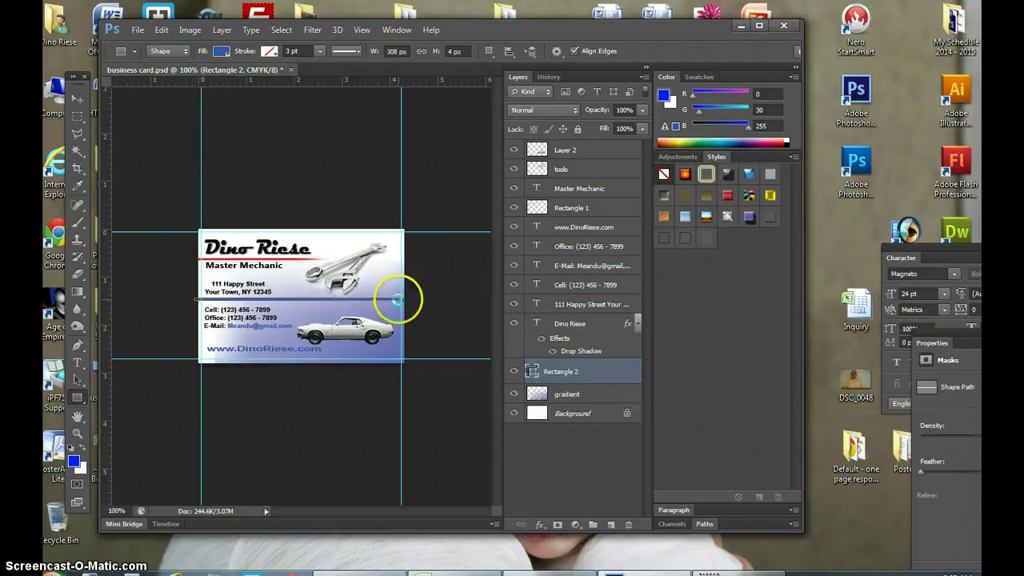
click(76, 98)
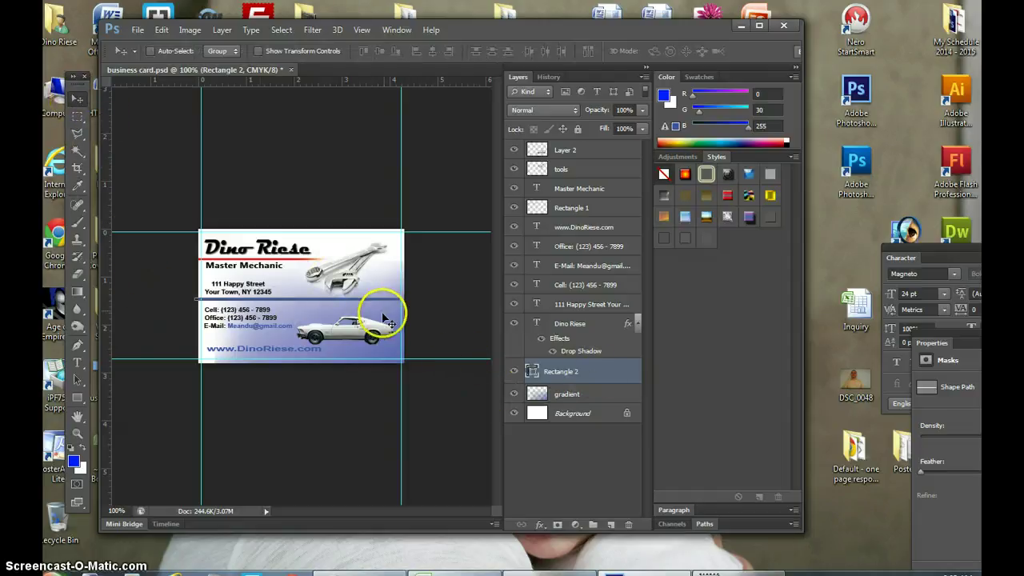
key(Delete)
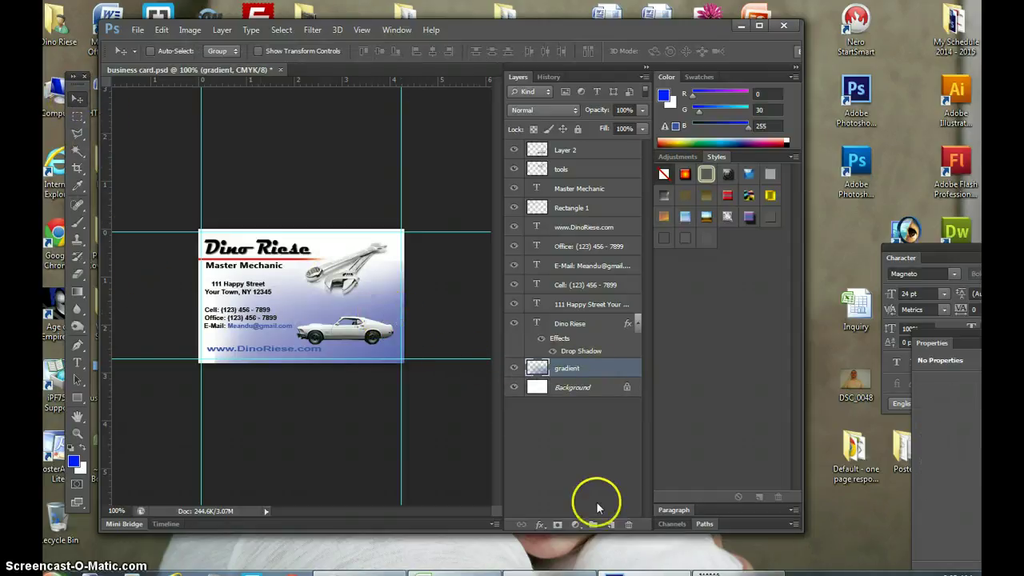
Step: Add a layer named 'shape' and draw a thin rectangle line across the card's bottom
click(612, 524)
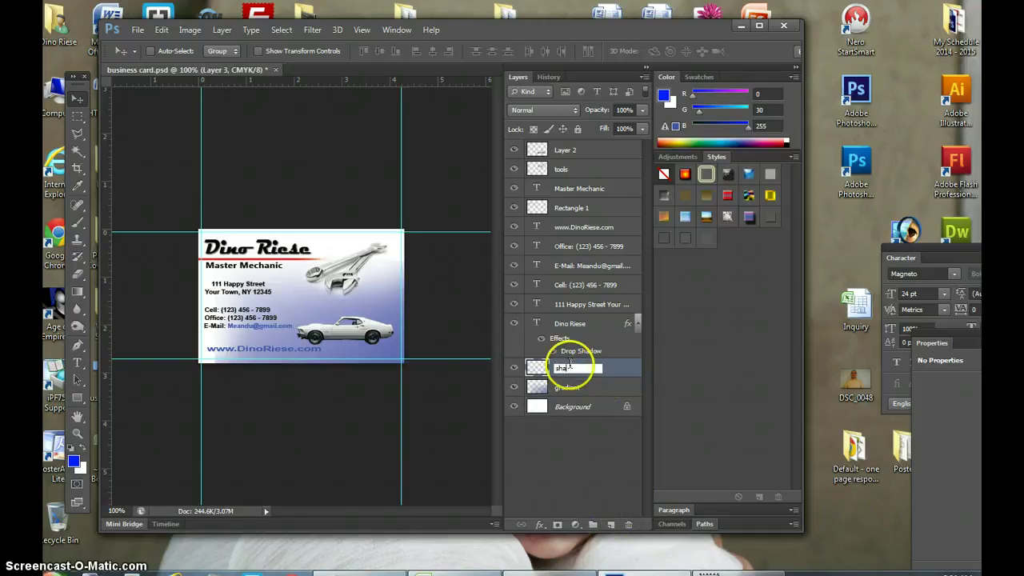
text(e)
key(Return)
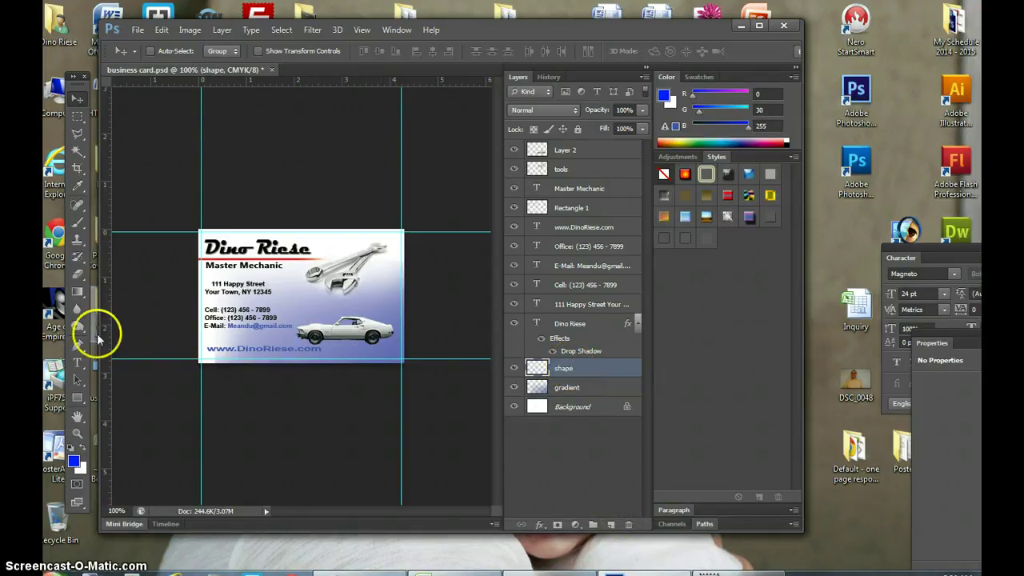
click(78, 399)
mouse_move(194, 340)
mouse_down()
mouse_move(187, 336)
mouse_move(418, 336)
mouse_up()
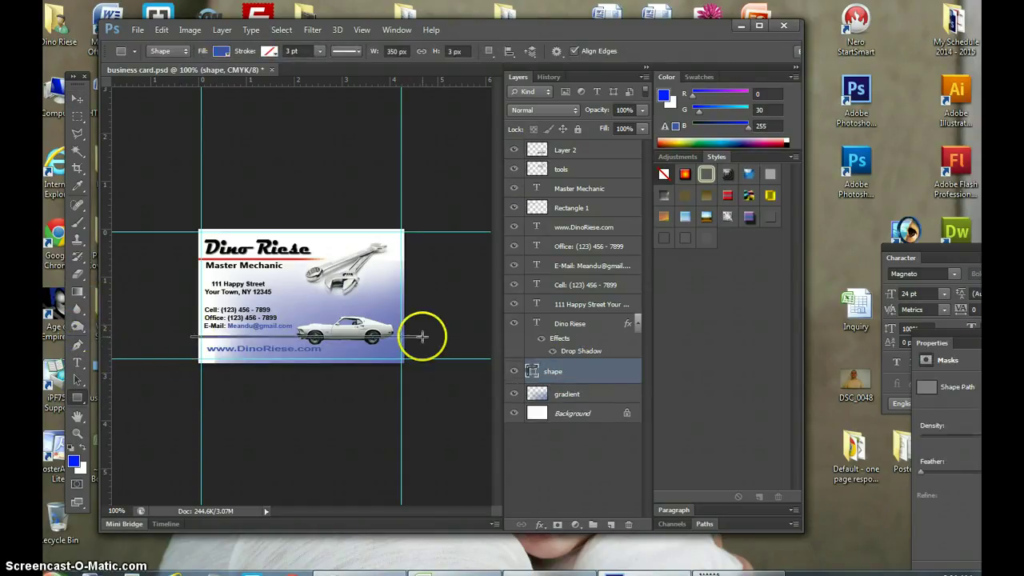
click(78, 98)
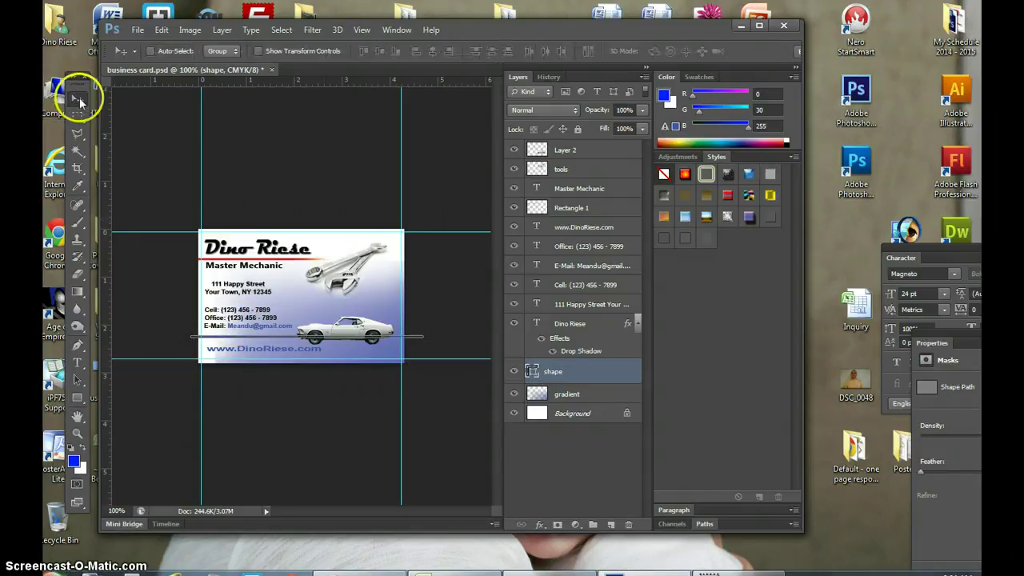
click(610, 325)
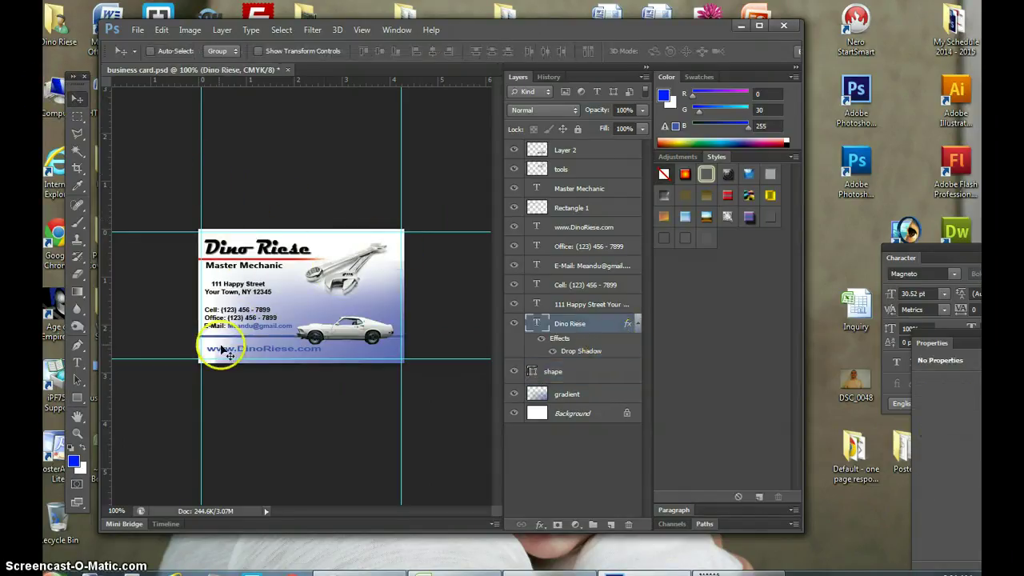
mouse_move(245, 327)
mouse_down()
mouse_move(239, 342)
mouse_move(234, 327)
mouse_move(248, 334)
mouse_up()
click(563, 369)
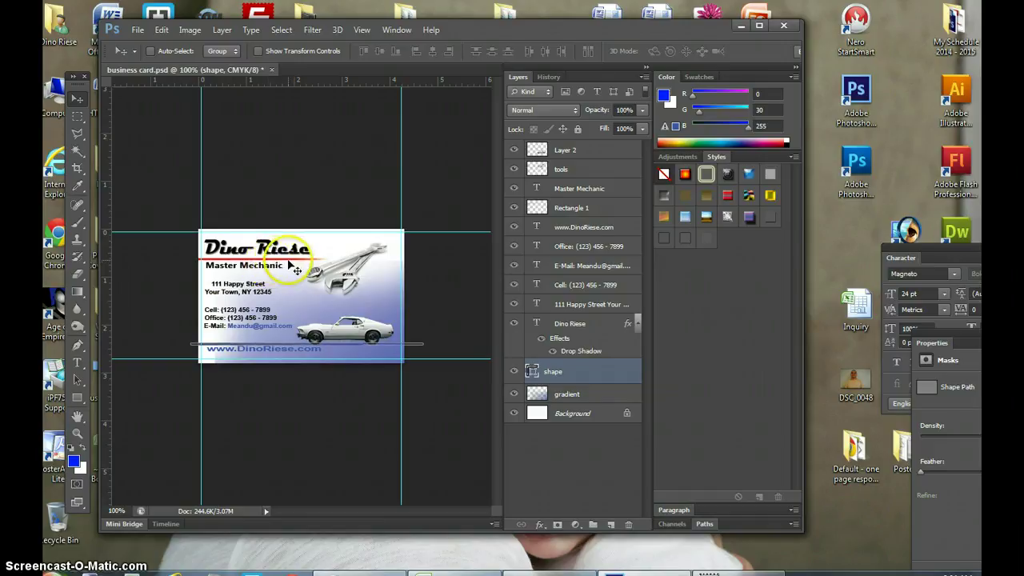
Step: Duplicate the shape line layer and move the copy up the card
click(612, 283)
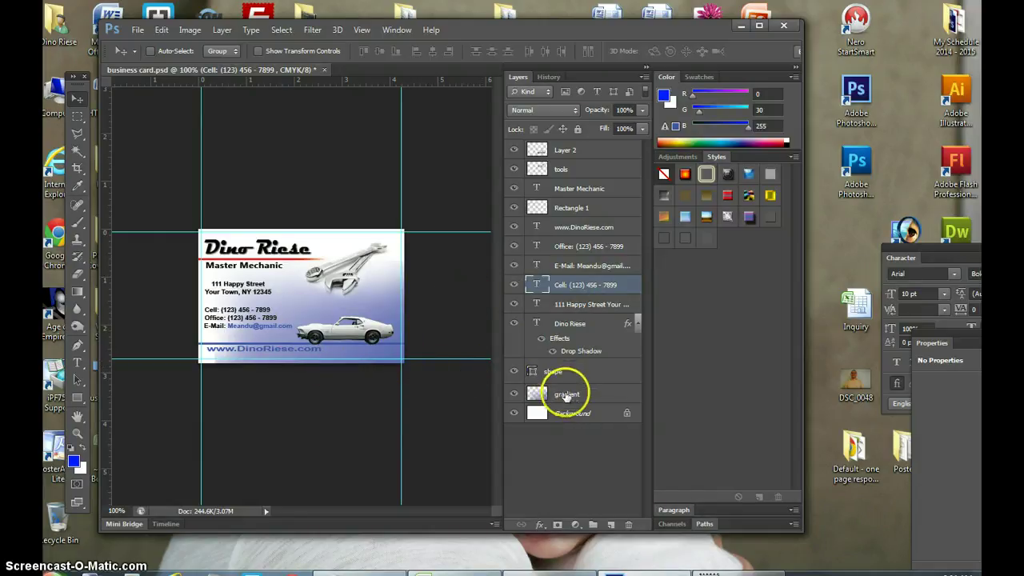
drag(559, 373, 560, 517)
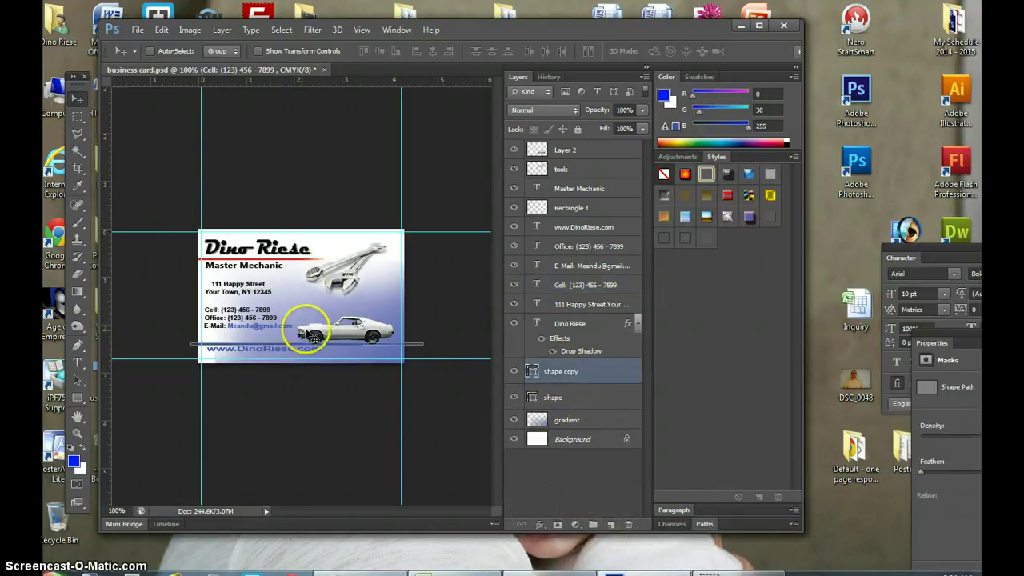
drag(309, 335, 249, 266)
click(572, 223)
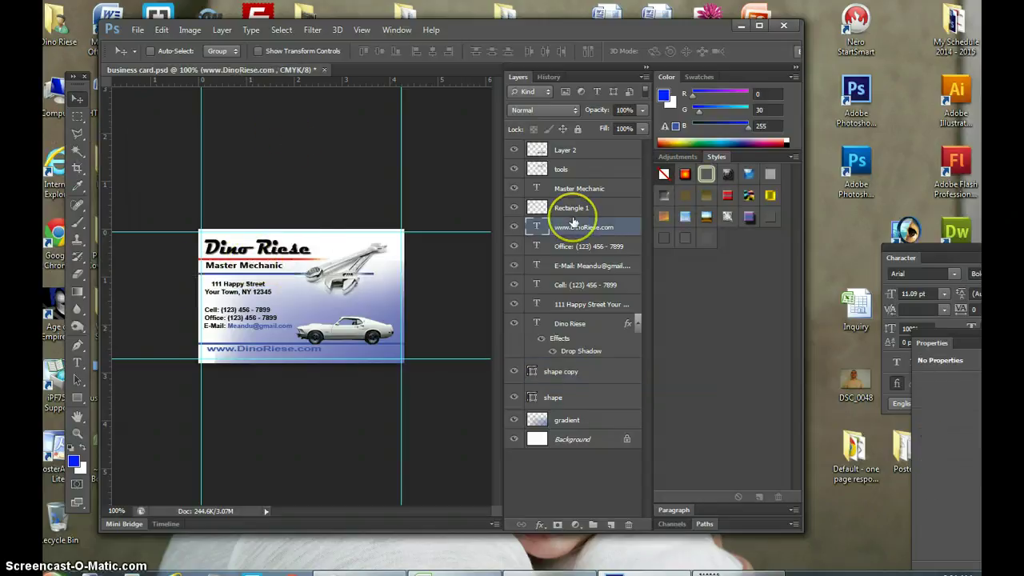
drag(573, 223, 297, 331)
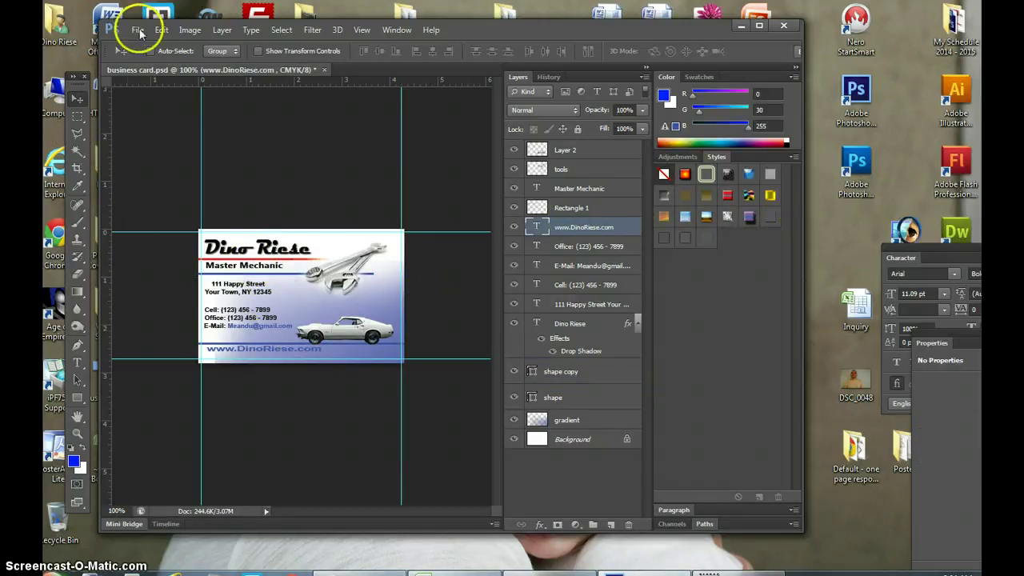
click(161, 30)
click(274, 279)
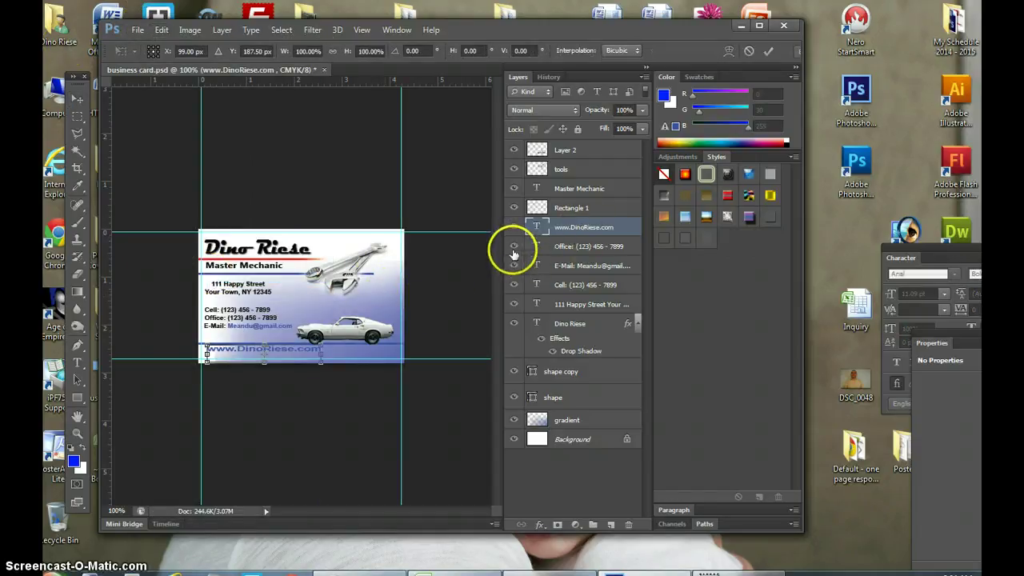
click(77, 98)
Step: Shorten the copied line to about half and move it under Dino Riese
click(577, 371)
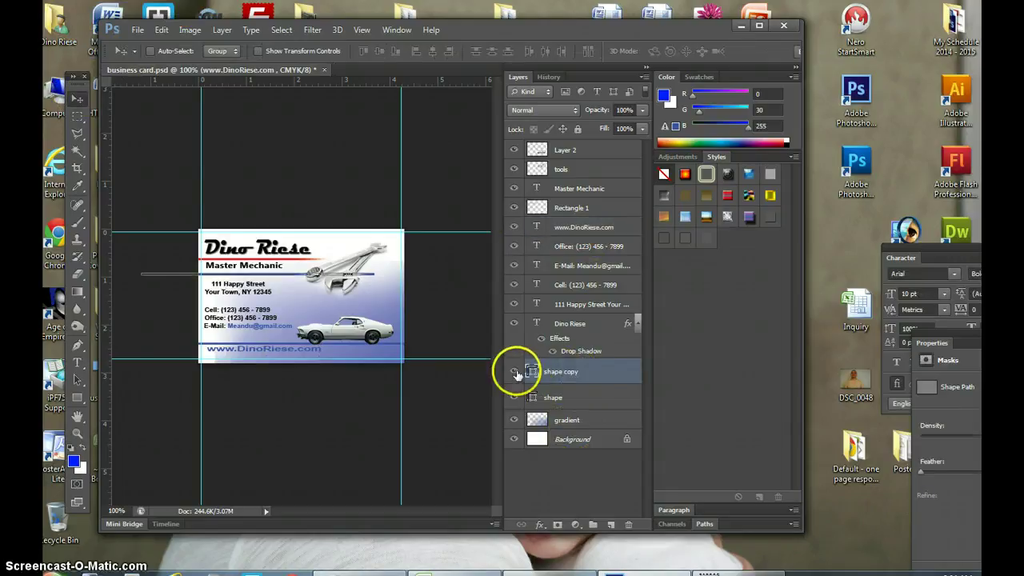
key(ctrl+t)
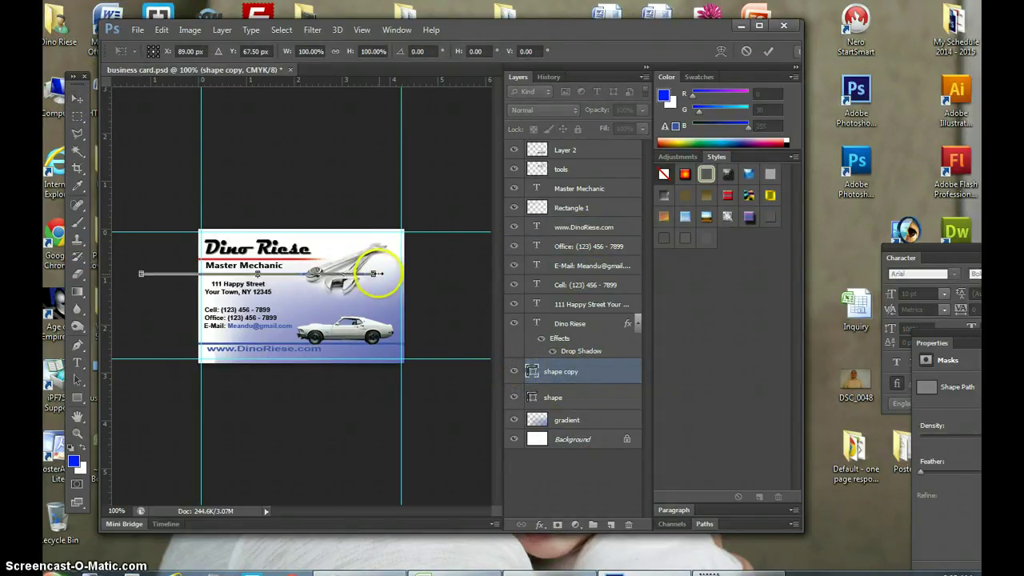
drag(375, 274, 269, 274)
click(77, 97)
click(379, 226)
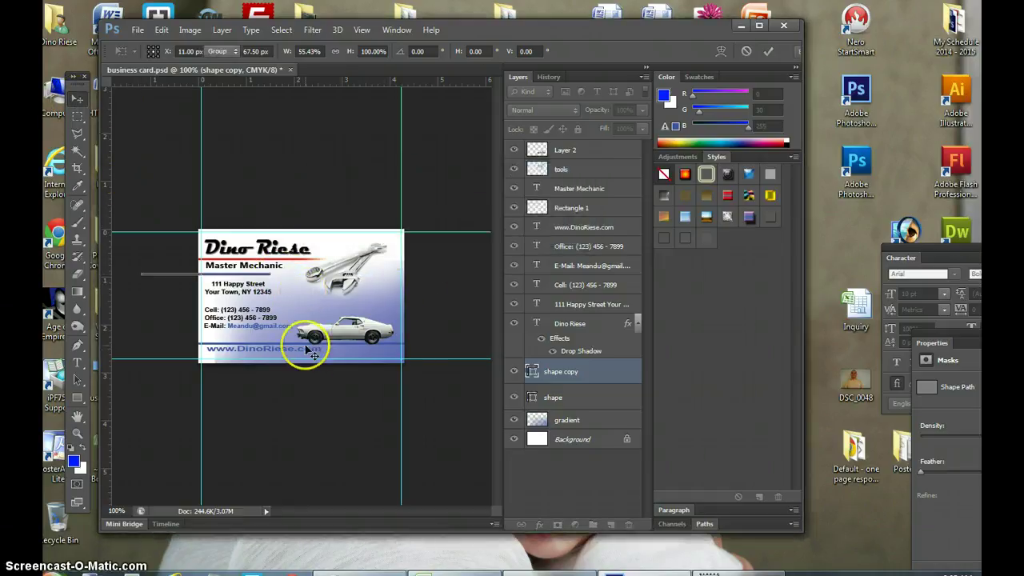
drag(178, 279, 251, 237)
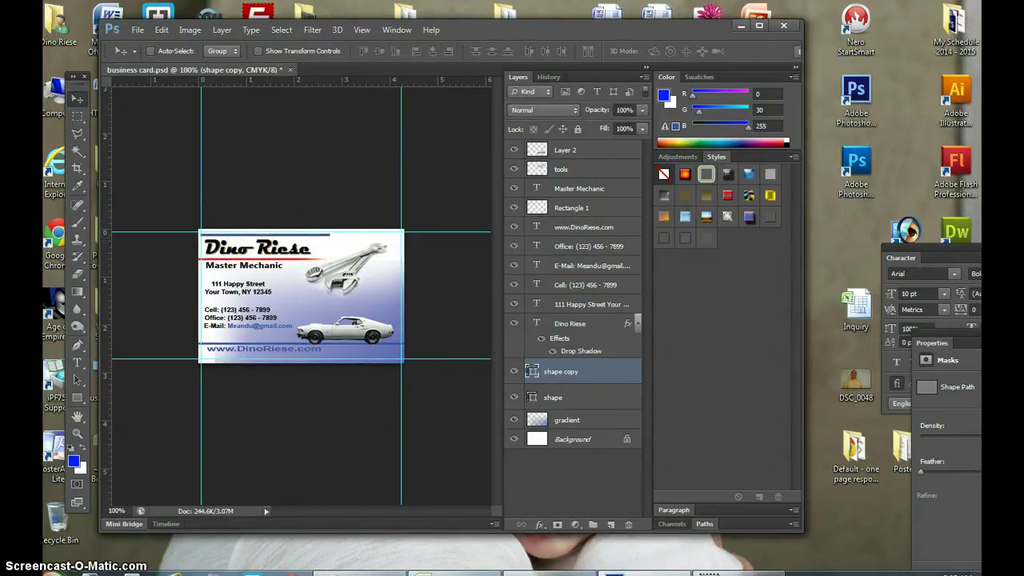
Step: Stretch the short line into a tall band reaching past the card's left edge
click(163, 30)
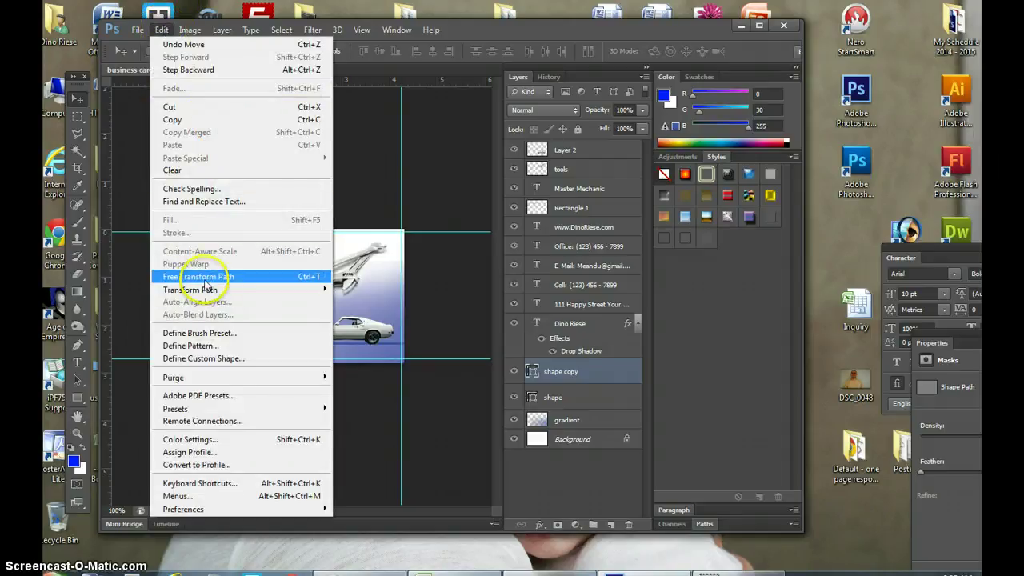
click(196, 272)
drag(265, 234, 267, 276)
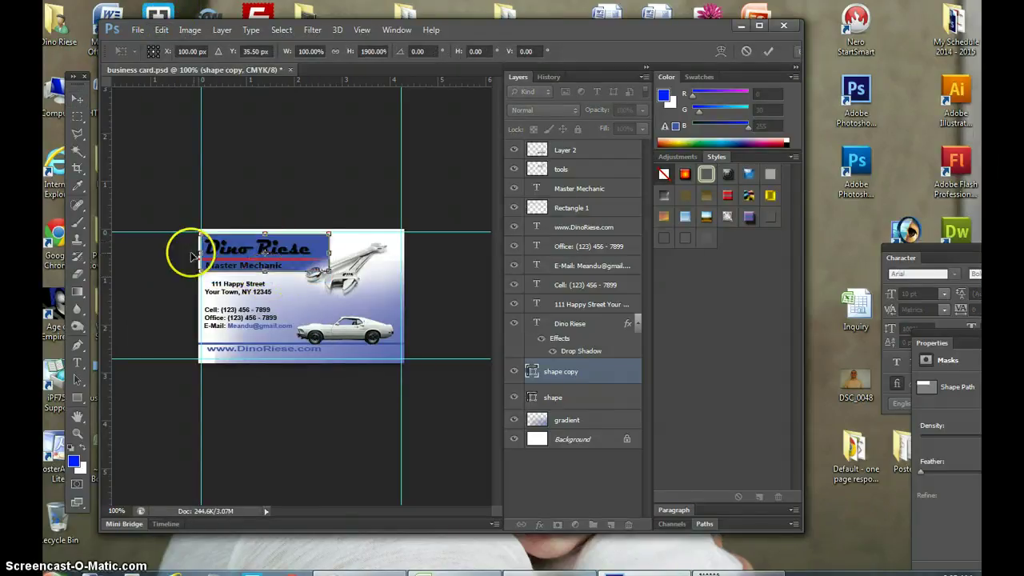
drag(200, 251, 174, 252)
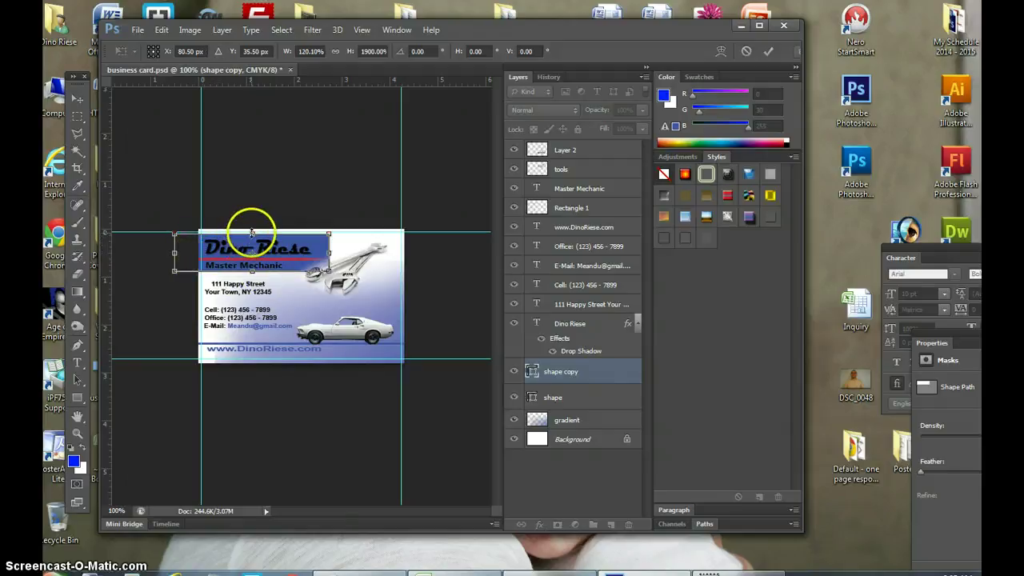
drag(252, 232, 250, 226)
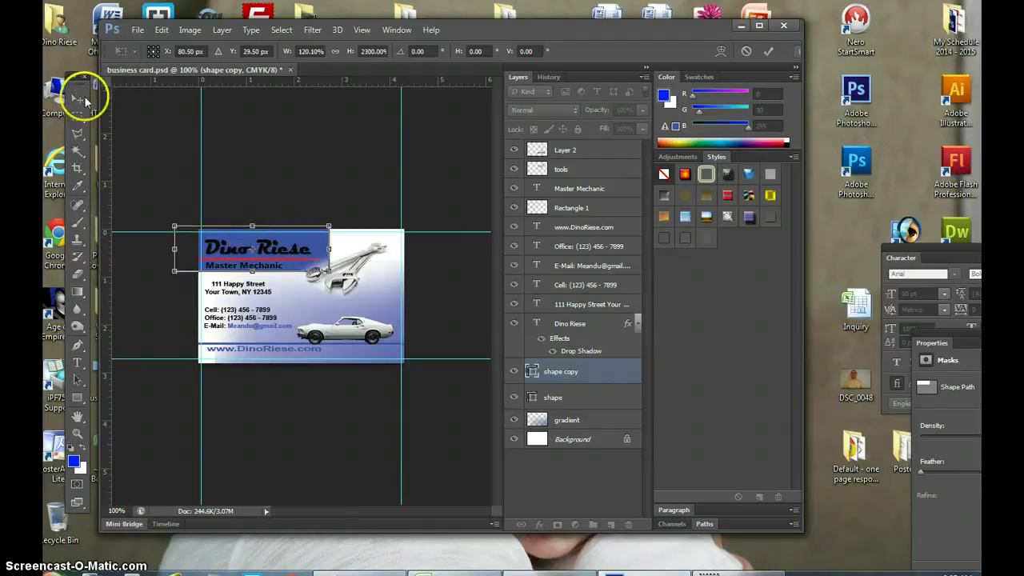
click(77, 97)
click(389, 224)
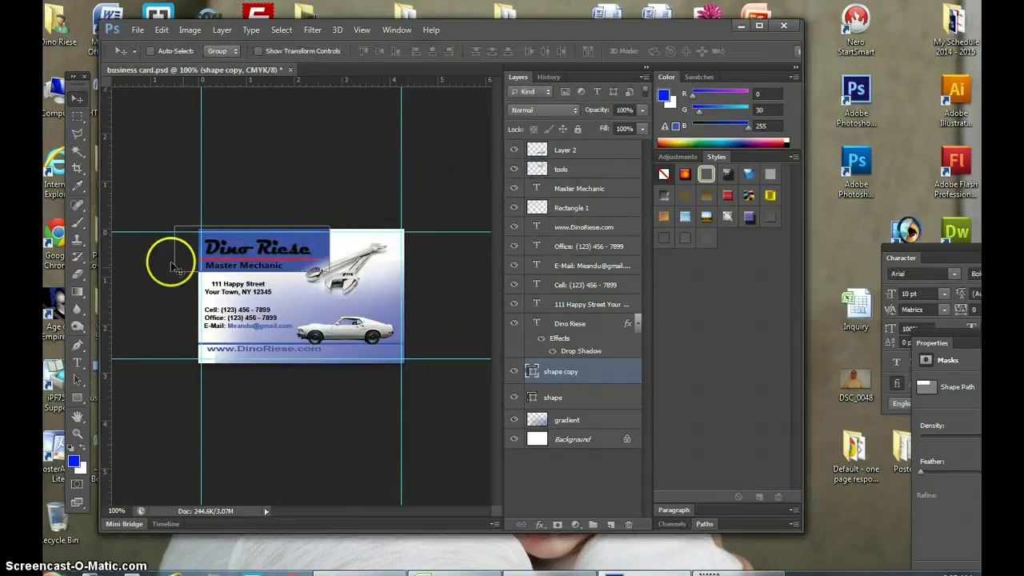
click(587, 321)
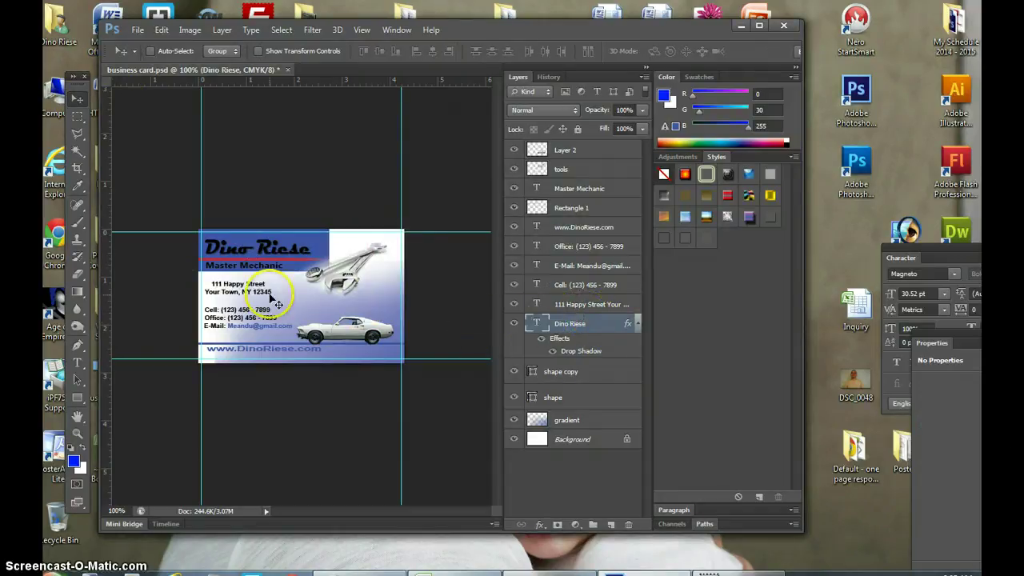
Step: Rasterize the shape copy layer and erase the blue band with the Eraser
click(78, 273)
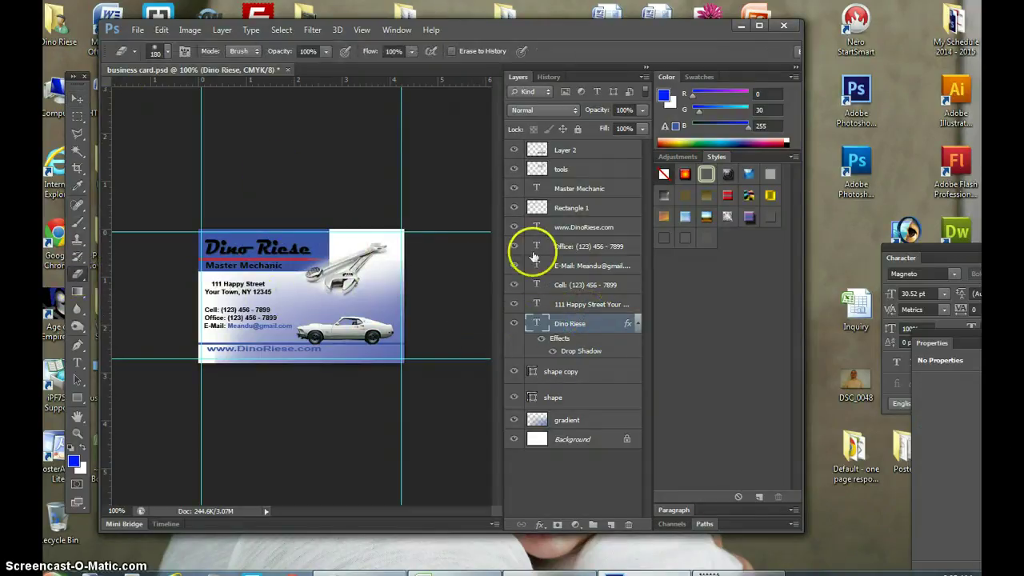
click(573, 374)
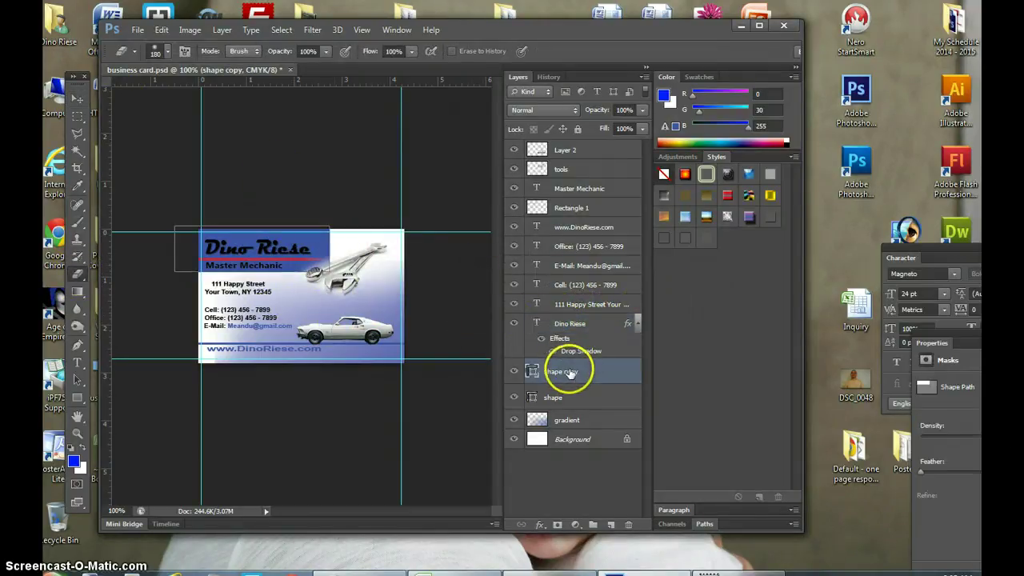
click(333, 266)
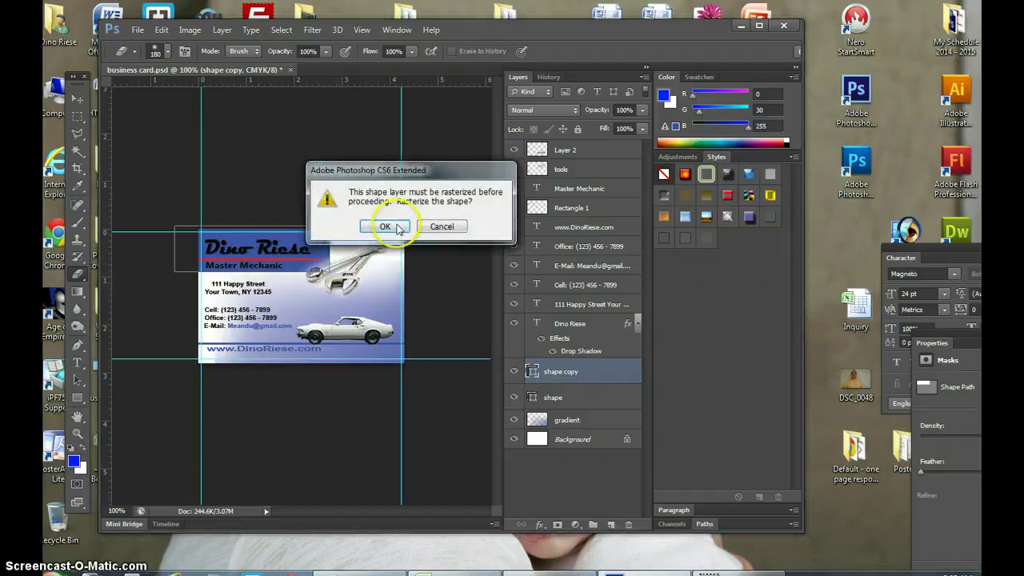
key(Return)
mouse_move(345, 268)
mouse_down()
mouse_move(340, 240)
mouse_move(372, 230)
mouse_move(320, 285)
mouse_move(311, 311)
mouse_move(256, 320)
mouse_move(160, 313)
mouse_up()
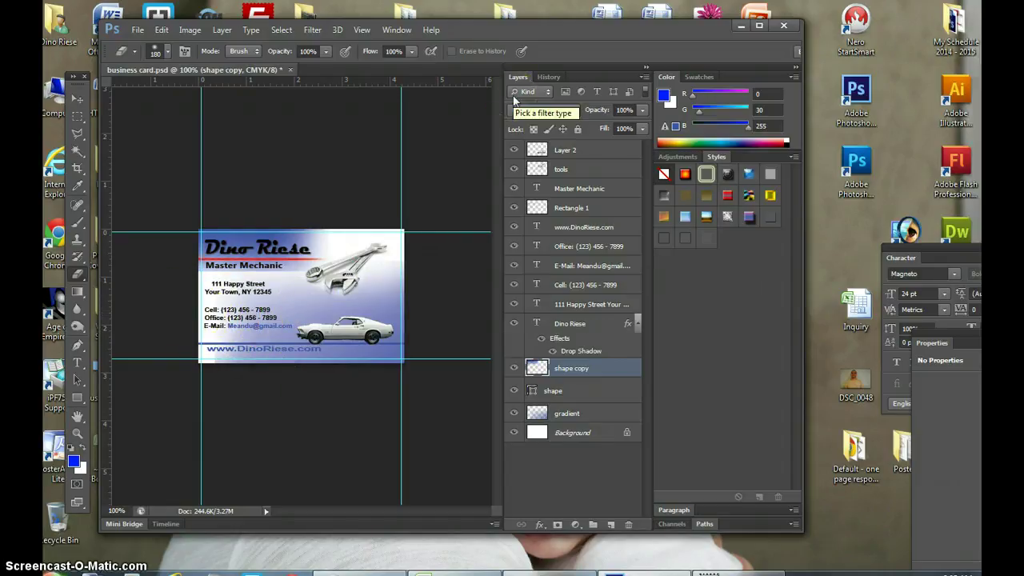
Step: Rasterize the shape layer and erase unwanted parts of the bottom line
click(577, 394)
click(263, 304)
click(386, 238)
drag(247, 296, 227, 332)
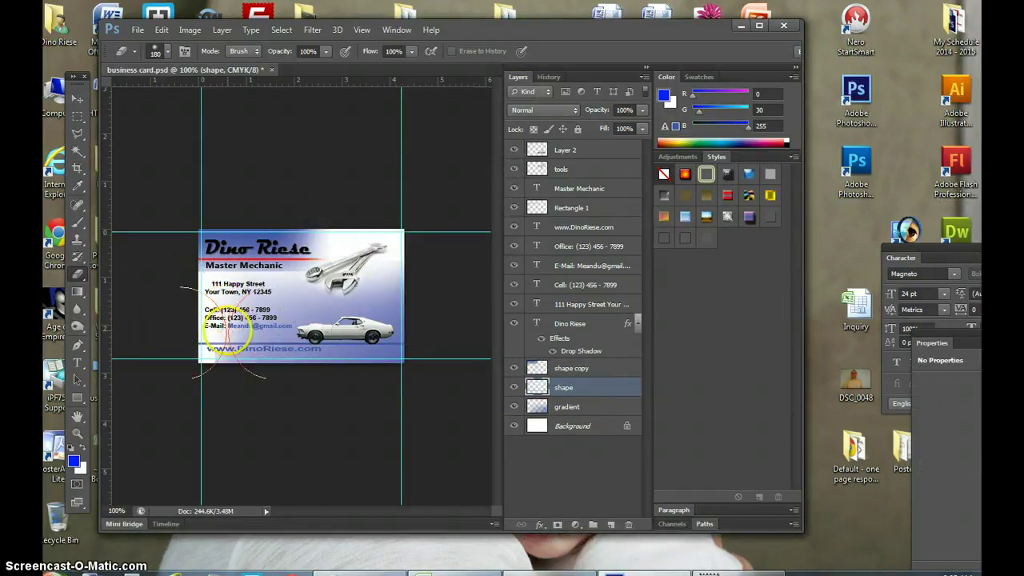
Step: Erase part of the gradient at the card's edge on the gradient layer
click(566, 419)
click(574, 406)
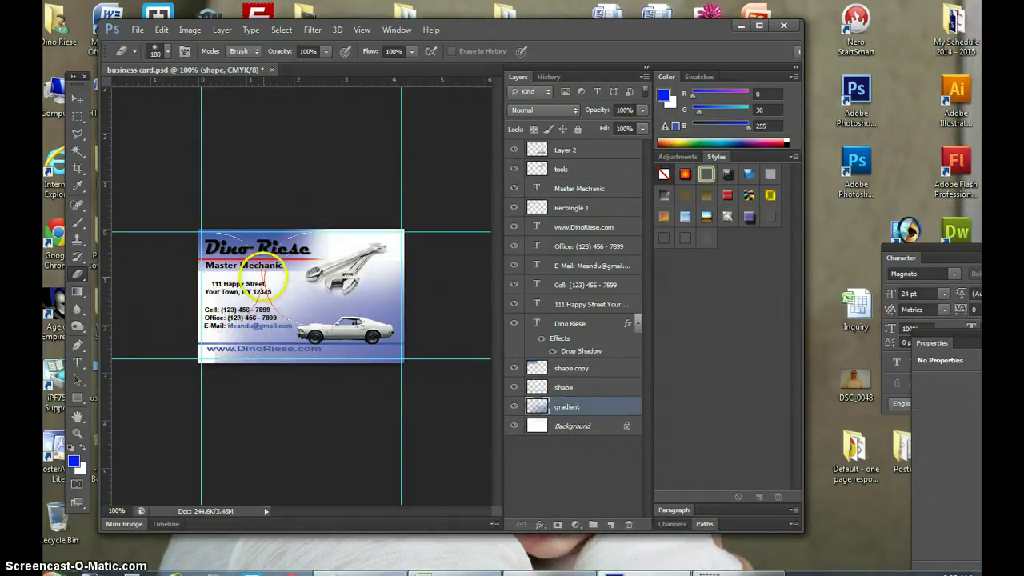
click(254, 335)
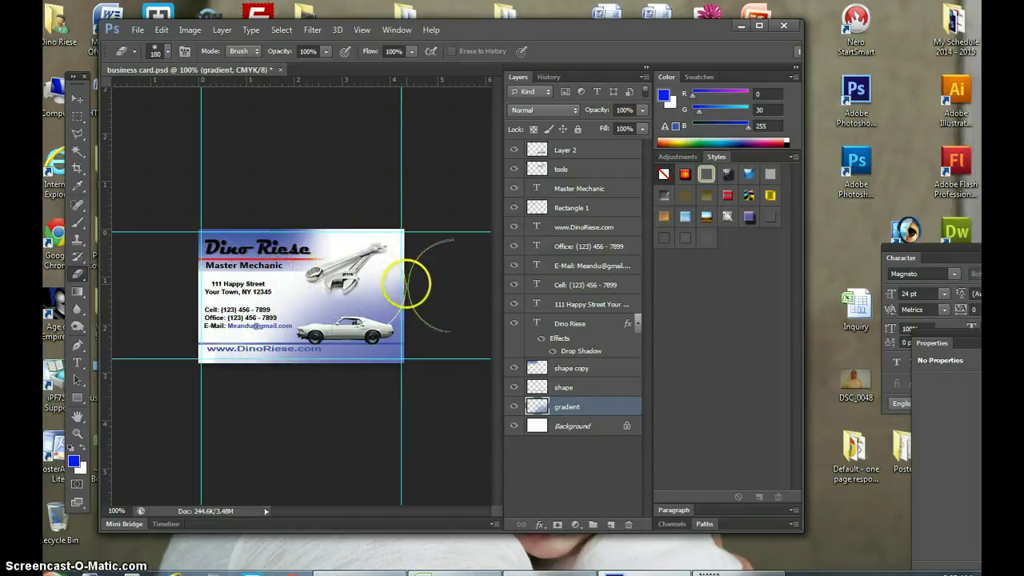
click(139, 29)
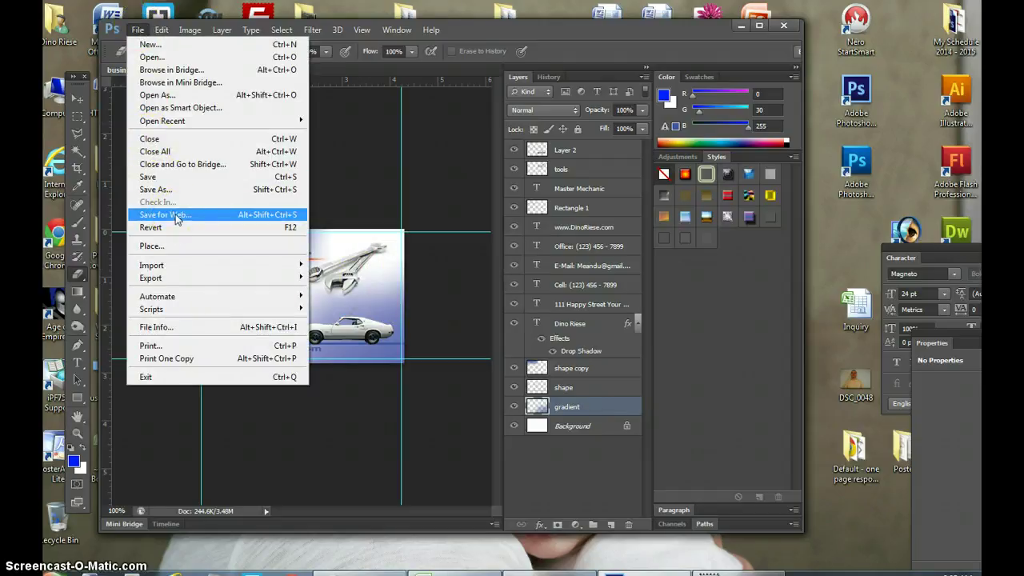
Step: Skip Save for Web and create a 'Business card' desktop folder in Save As
click(176, 216)
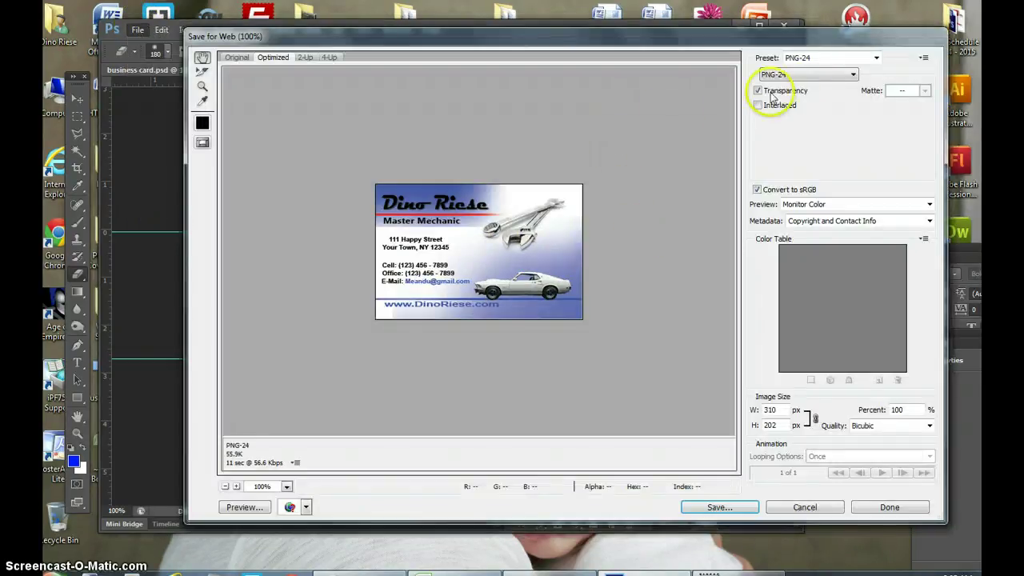
click(837, 512)
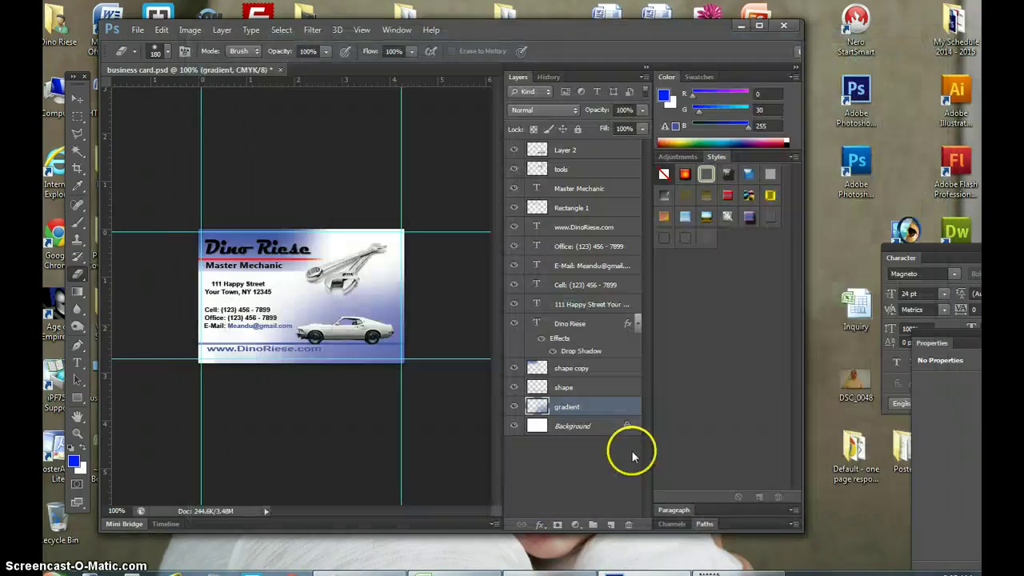
click(138, 31)
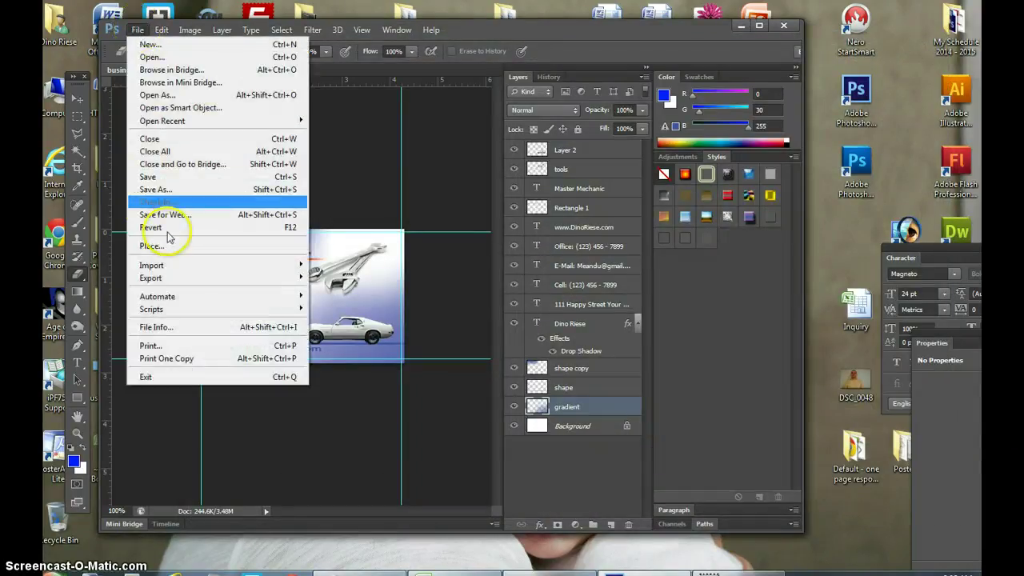
click(157, 190)
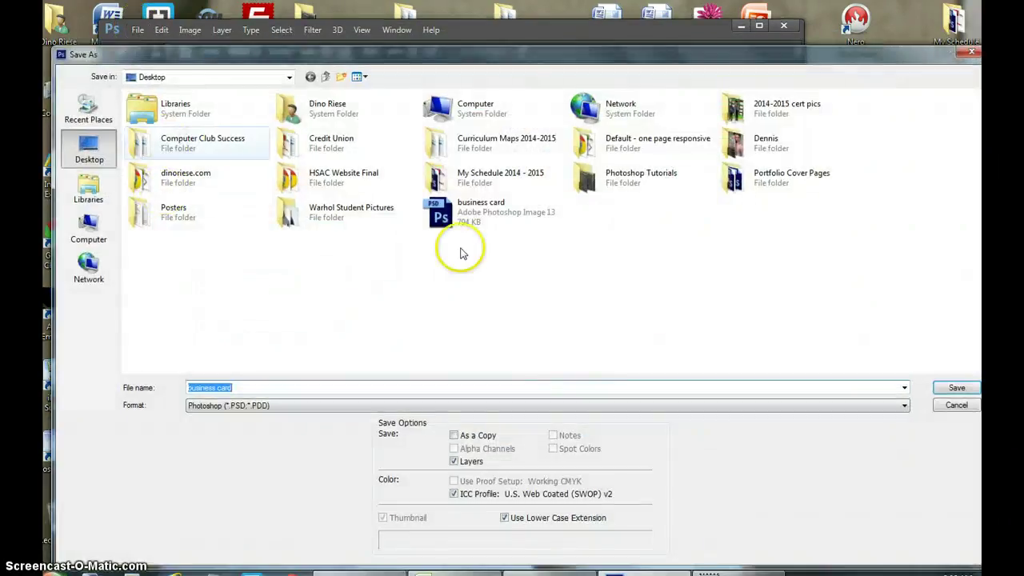
right_click(538, 264)
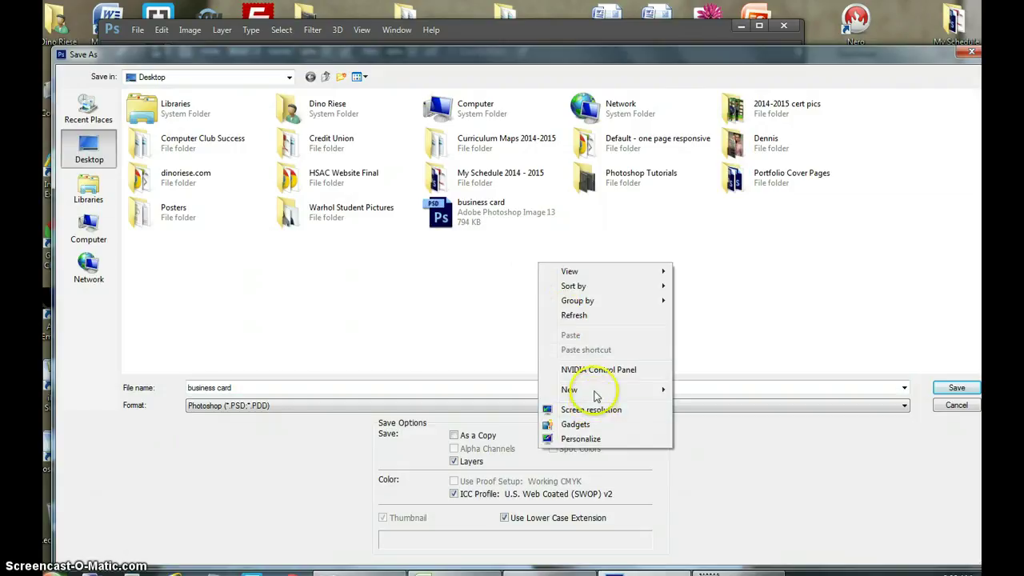
mouse_move(598, 391)
click(701, 390)
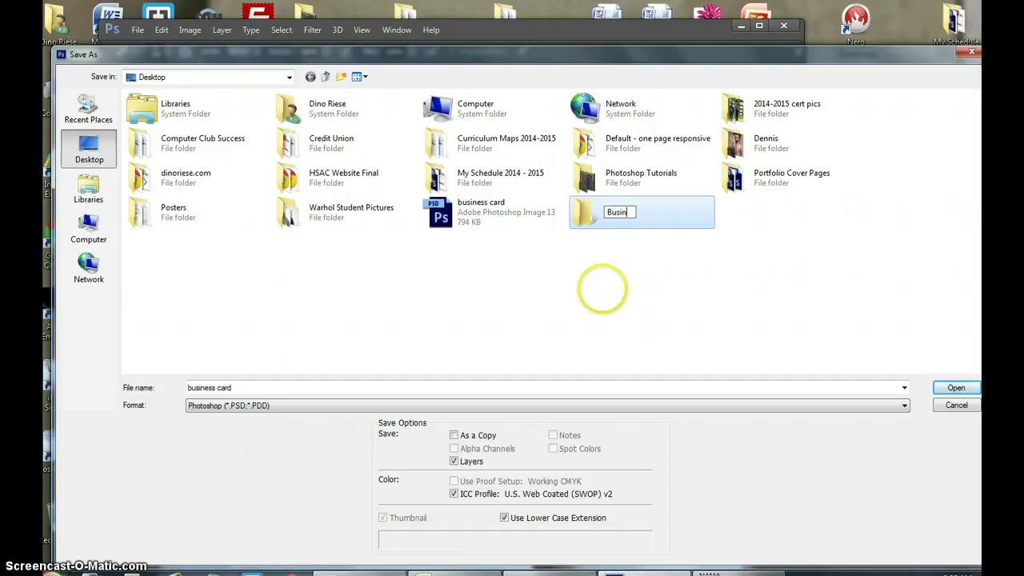
key(Return)
double_click(587, 212)
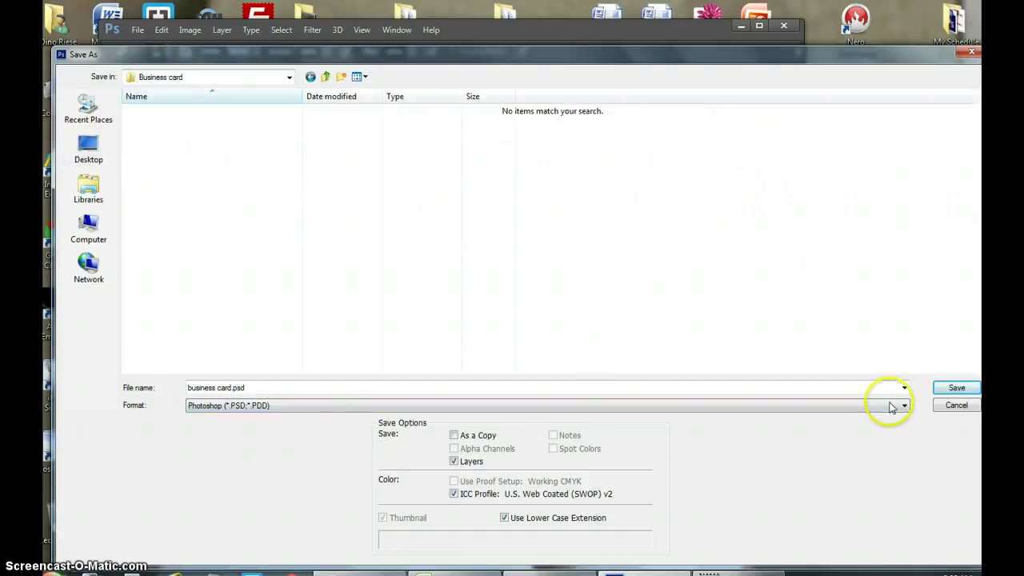
Step: Save the card as Photoshop PDF 'business card front', accepting the compatibility warnings
click(896, 406)
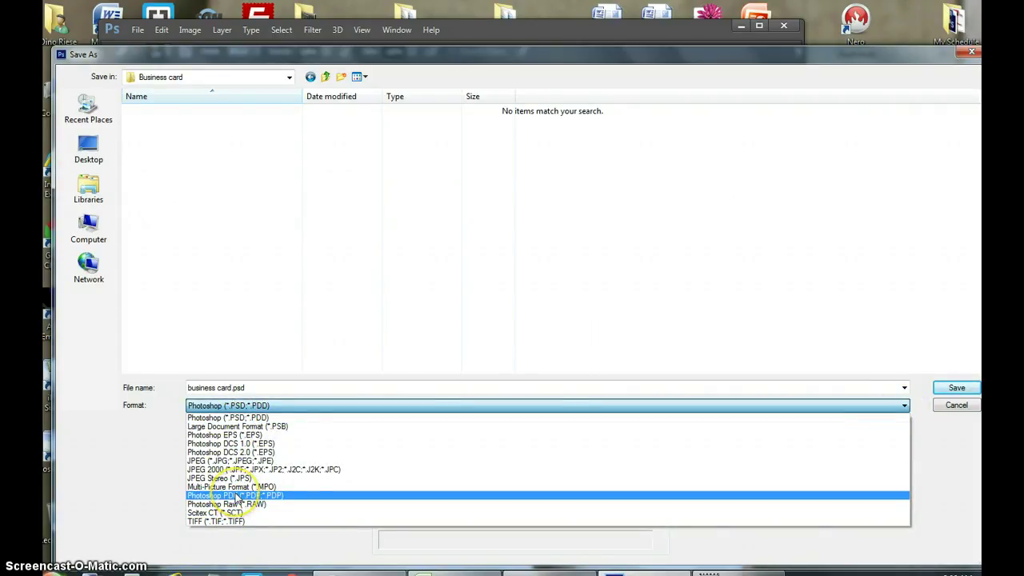
click(272, 496)
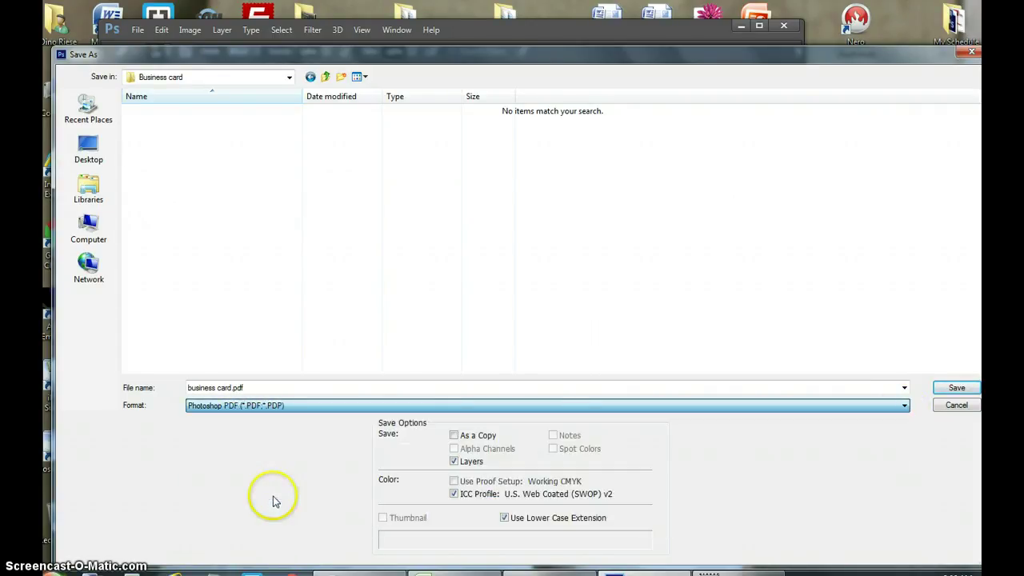
click(230, 389)
click(235, 388)
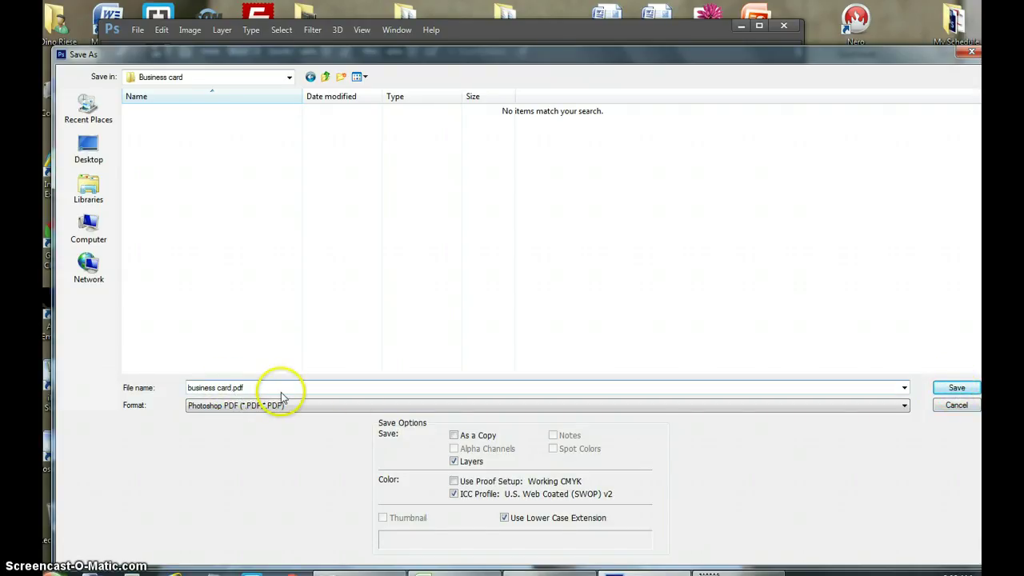
text(front)
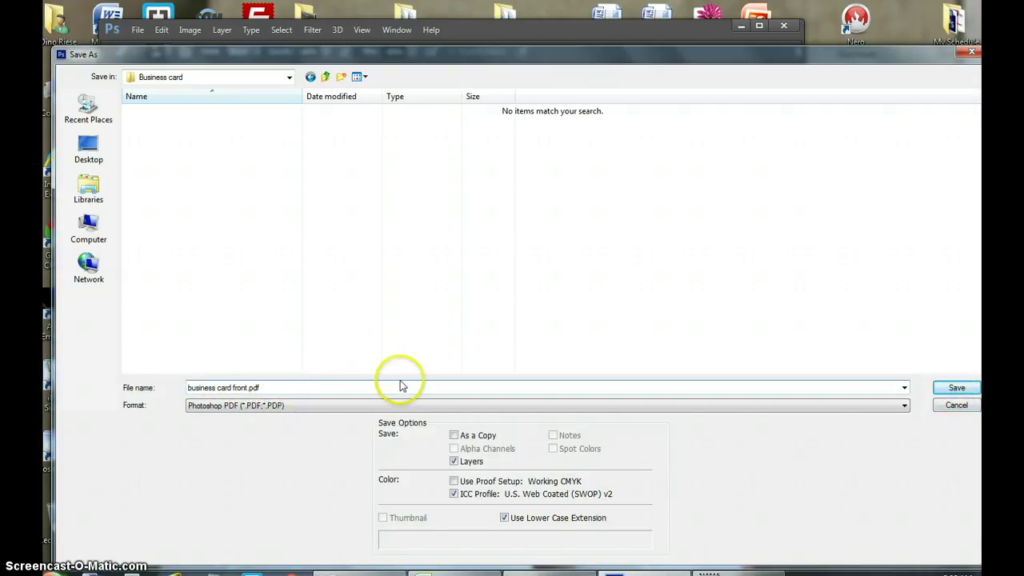
click(964, 388)
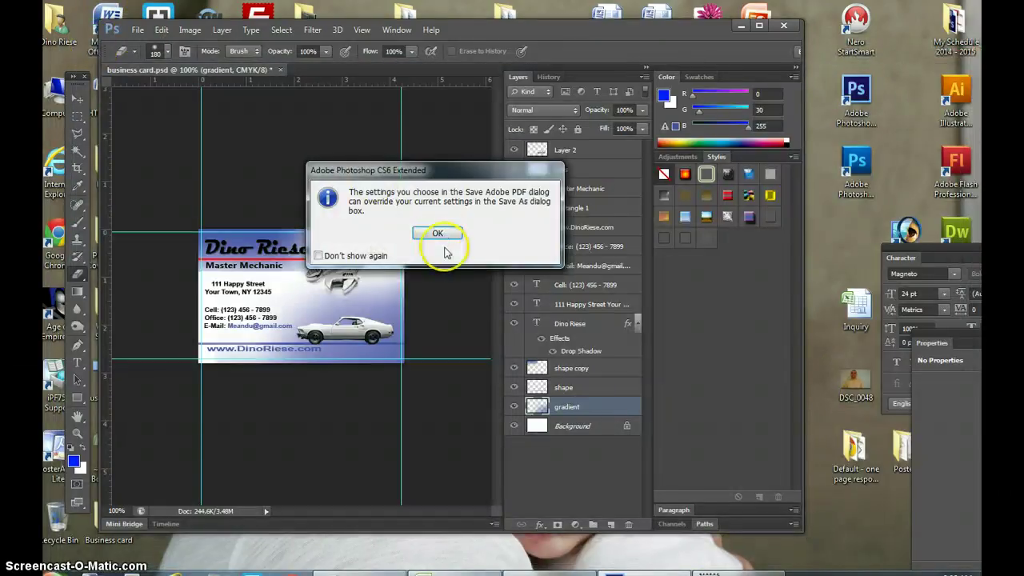
click(429, 234)
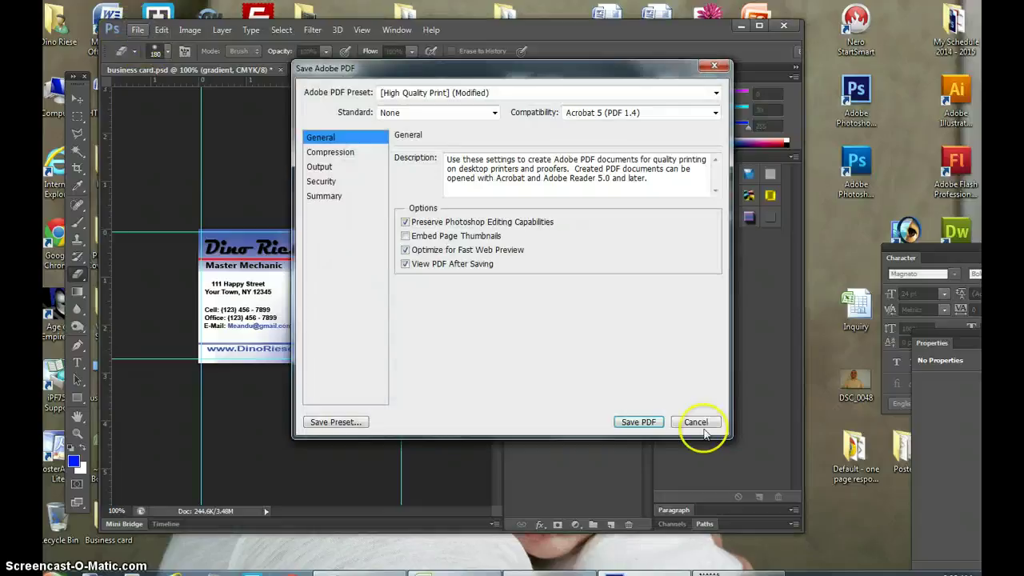
click(640, 421)
click(452, 253)
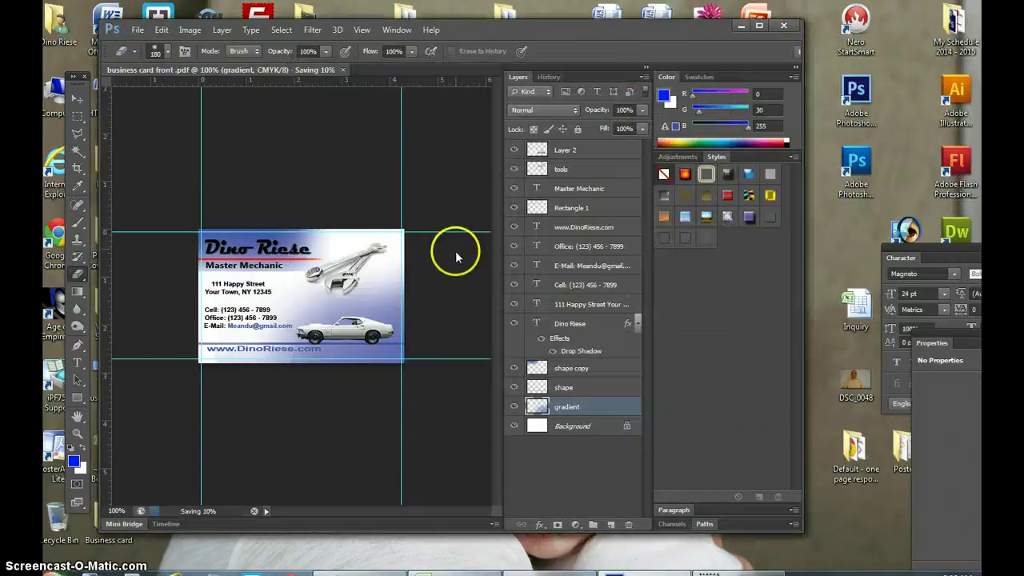
click(139, 29)
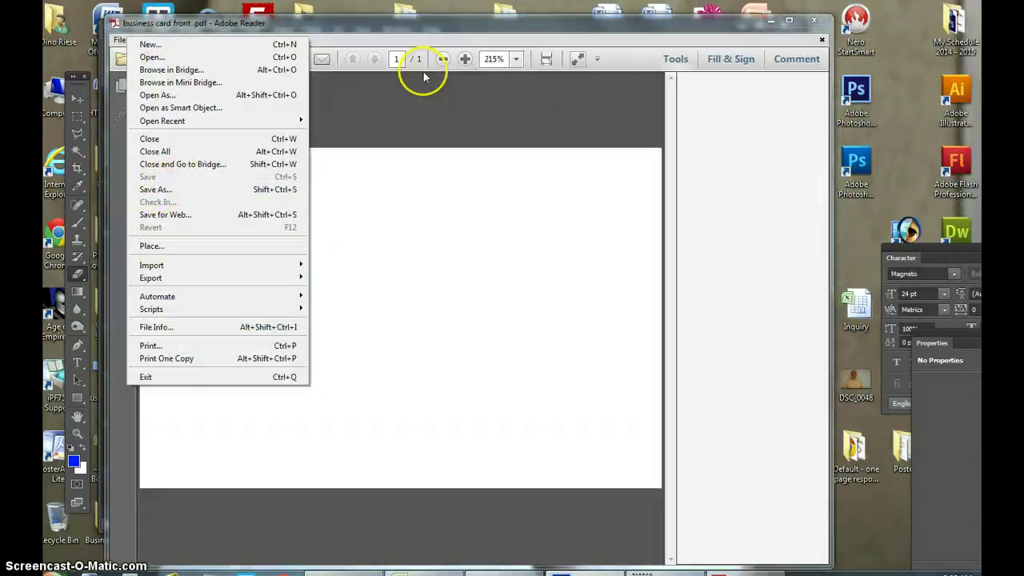
click(422, 64)
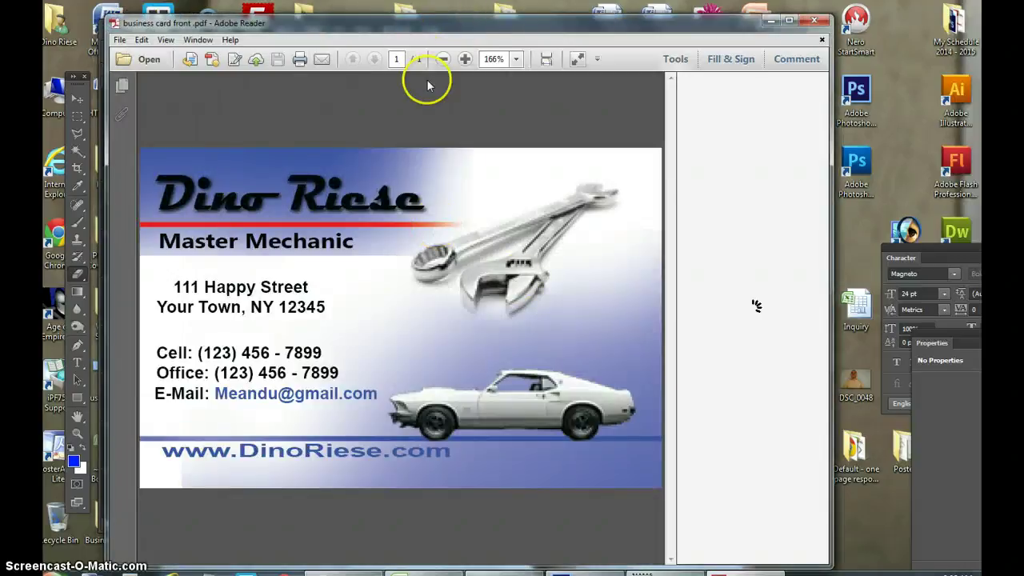
Step: Zoom the PDF out to 66.7% in Adobe Reader, then back to 100%
click(445, 59)
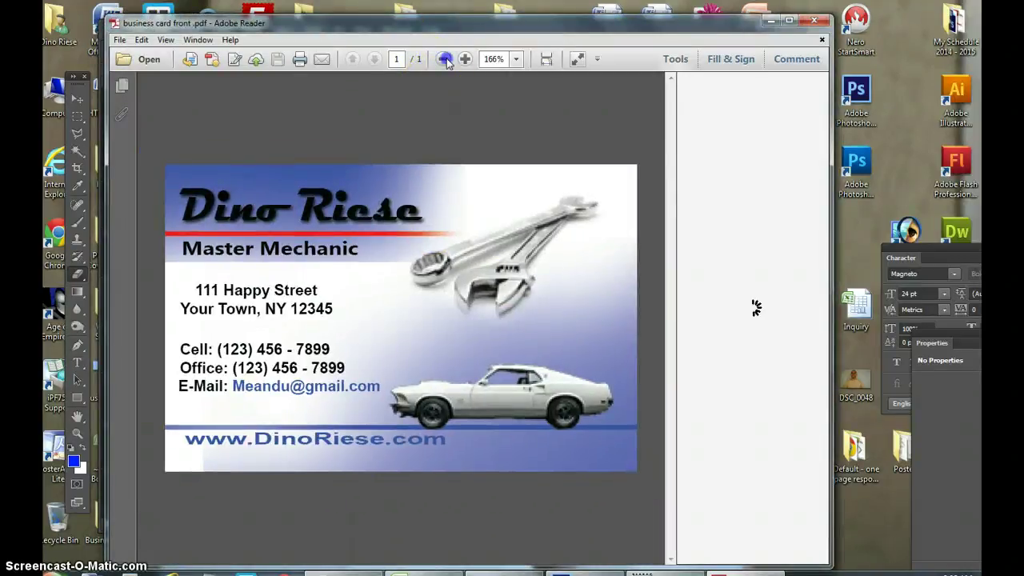
click(444, 59)
click(444, 59)
click(444, 60)
click(444, 59)
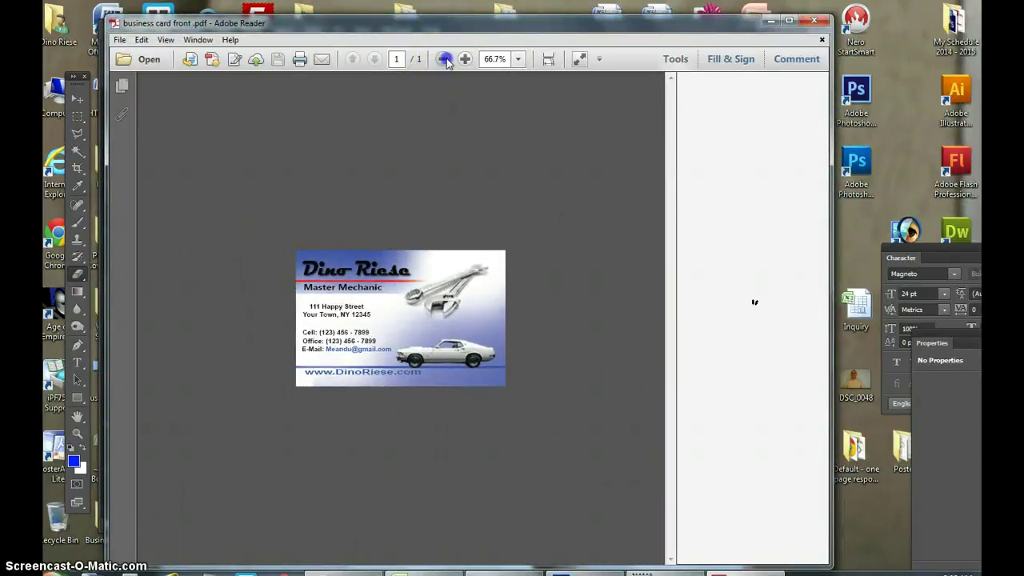
click(444, 59)
click(464, 60)
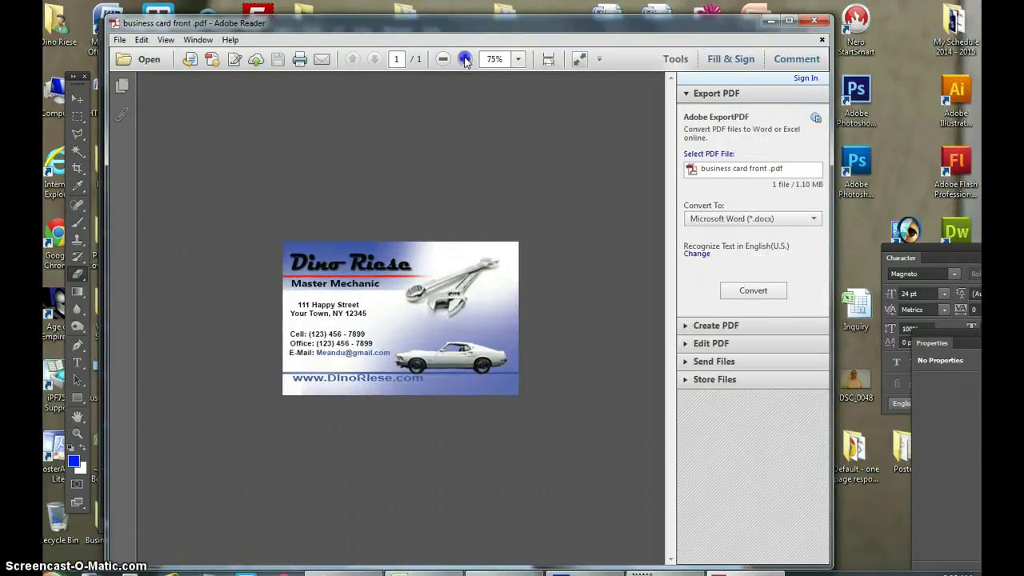
click(465, 59)
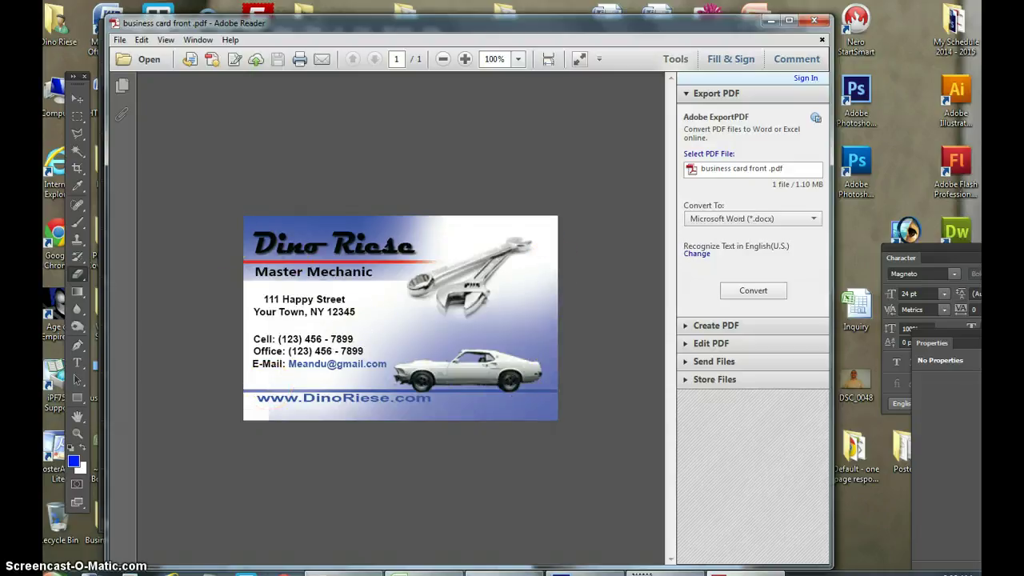
Step: Save the card as business card front.psd and hide every layer above Background
click(811, 22)
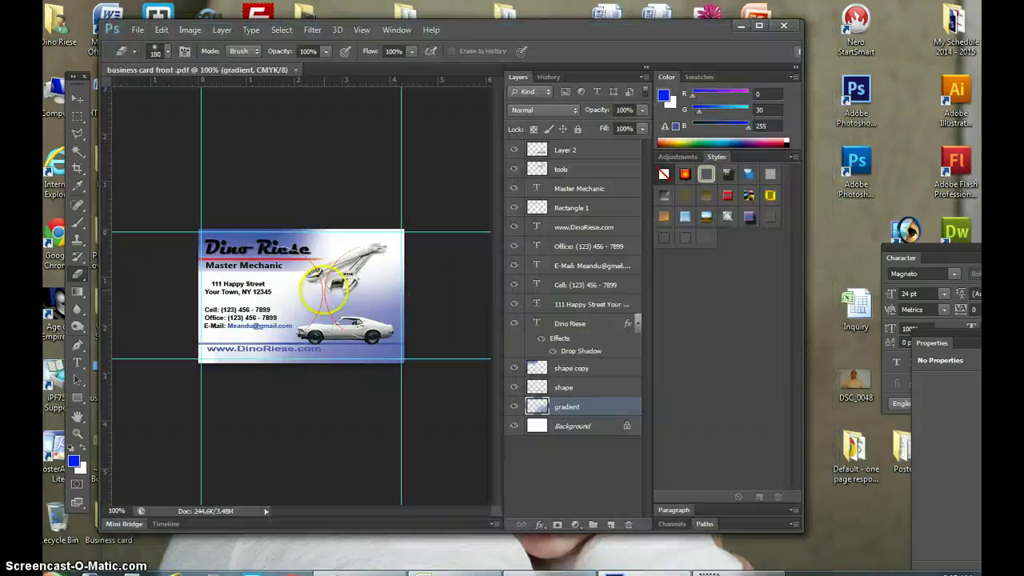
click(138, 30)
click(156, 188)
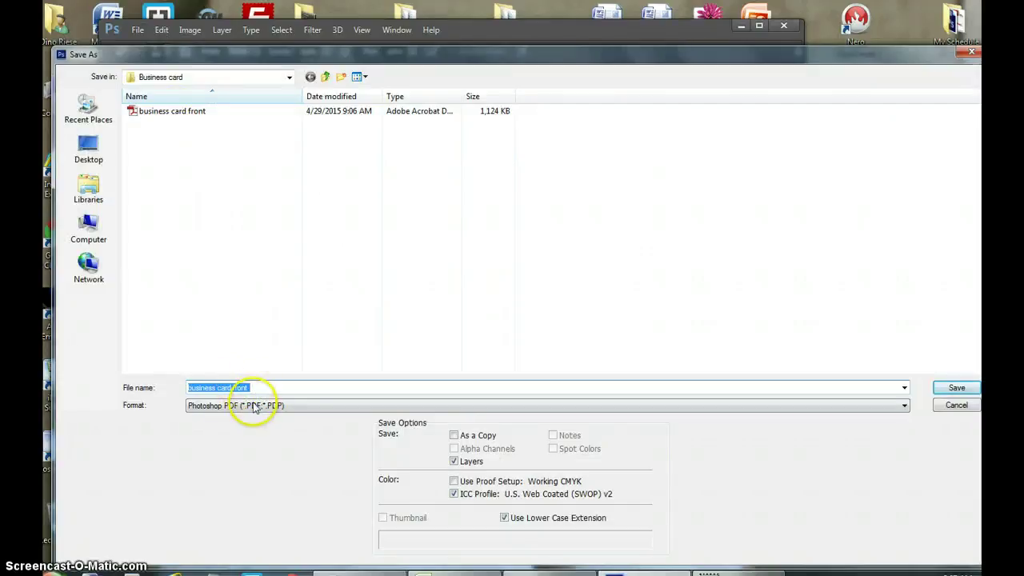
click(904, 405)
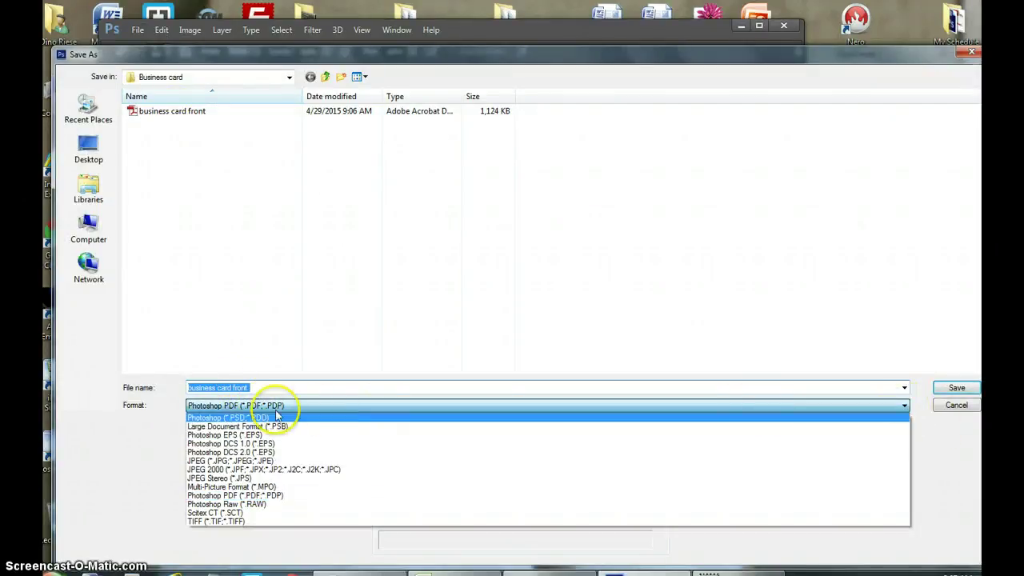
click(252, 418)
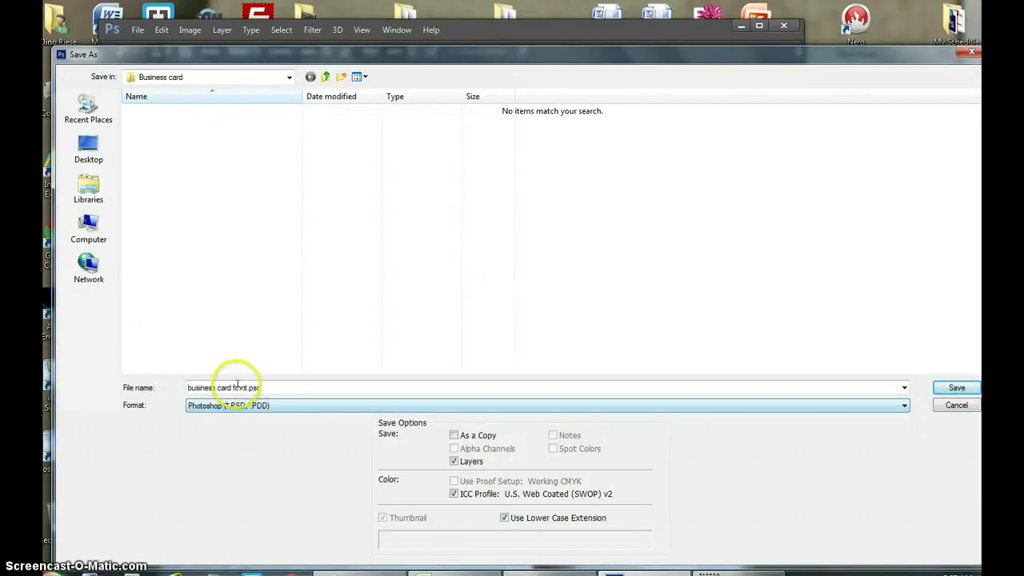
click(953, 388)
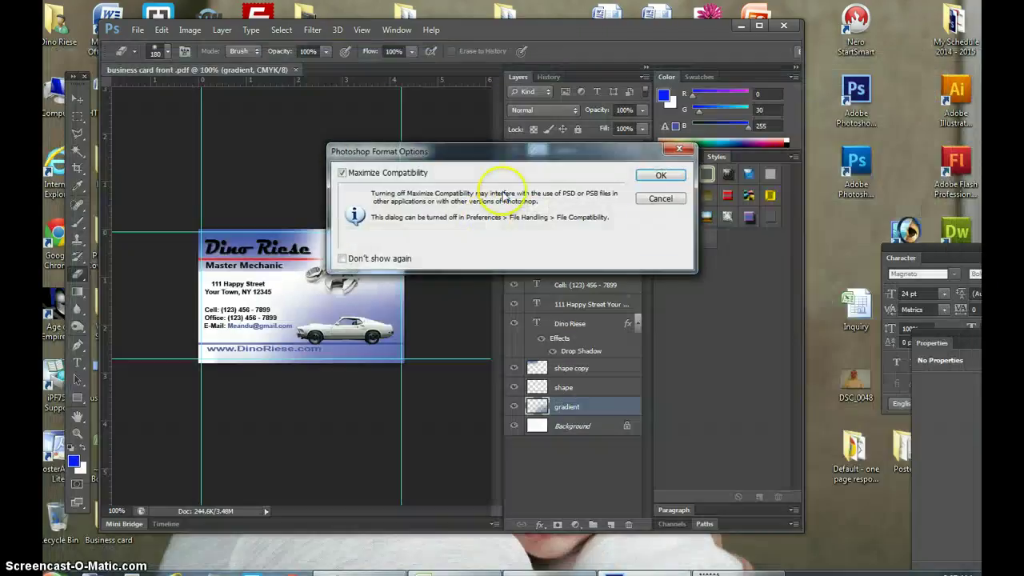
click(661, 174)
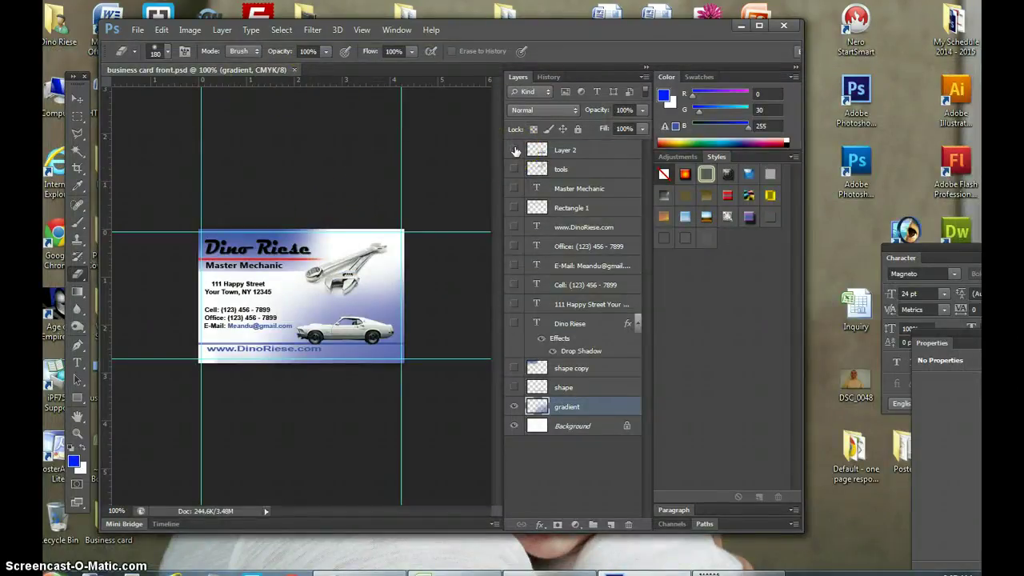
drag(514, 150, 512, 406)
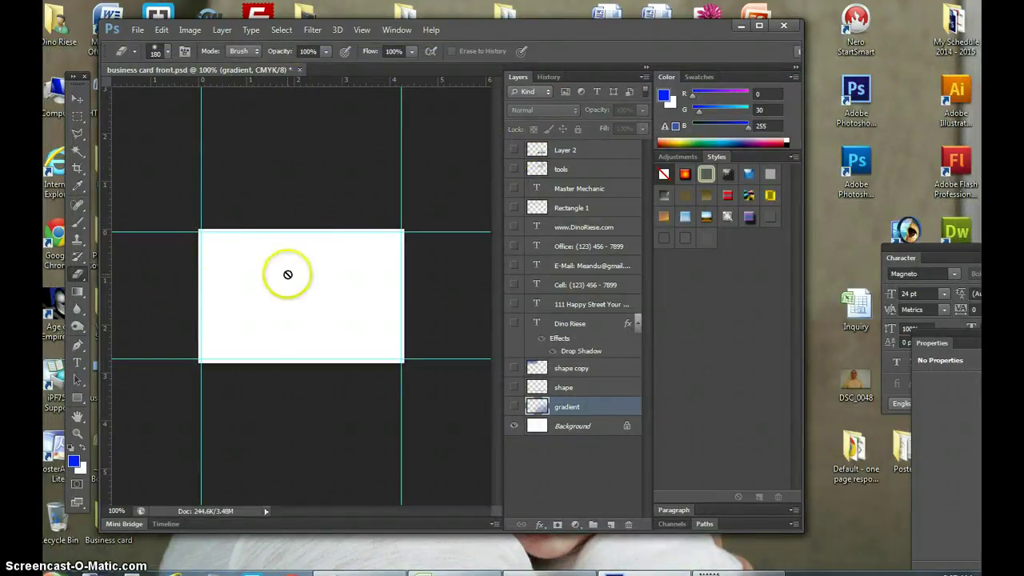